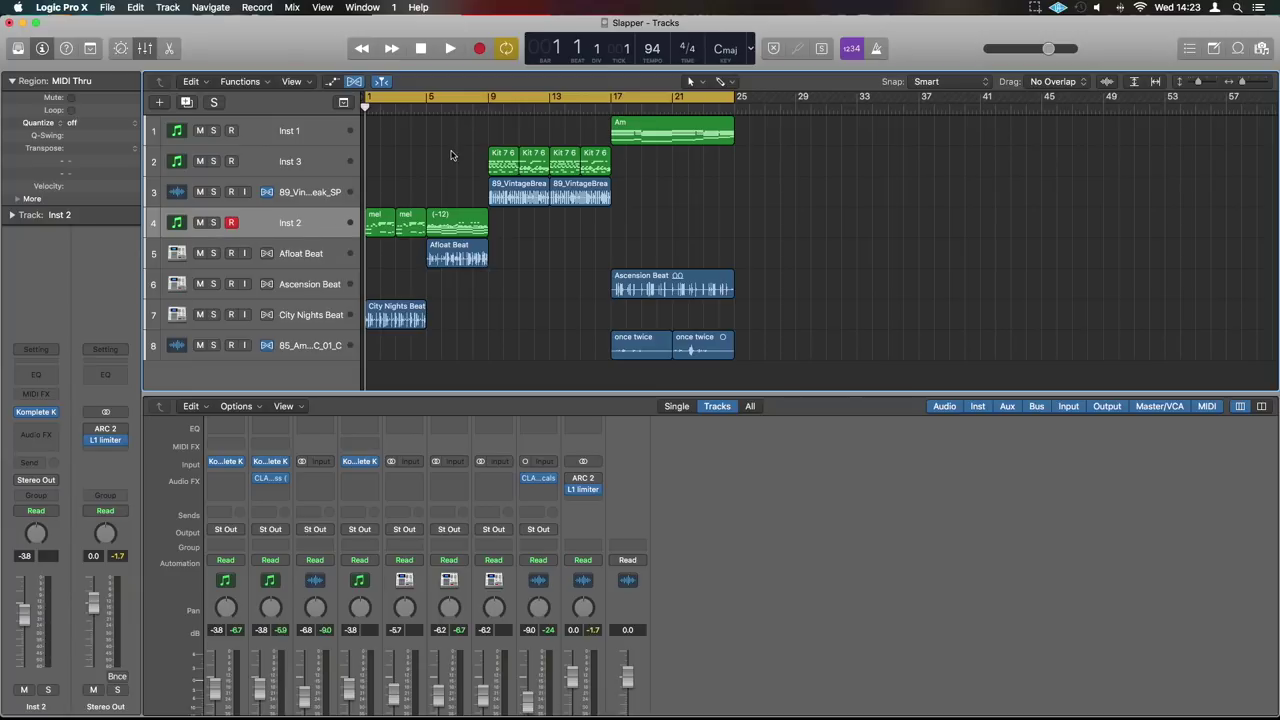
- Select Inst 3 and take a look at its CLA Bass plugin
left_click(312, 163)
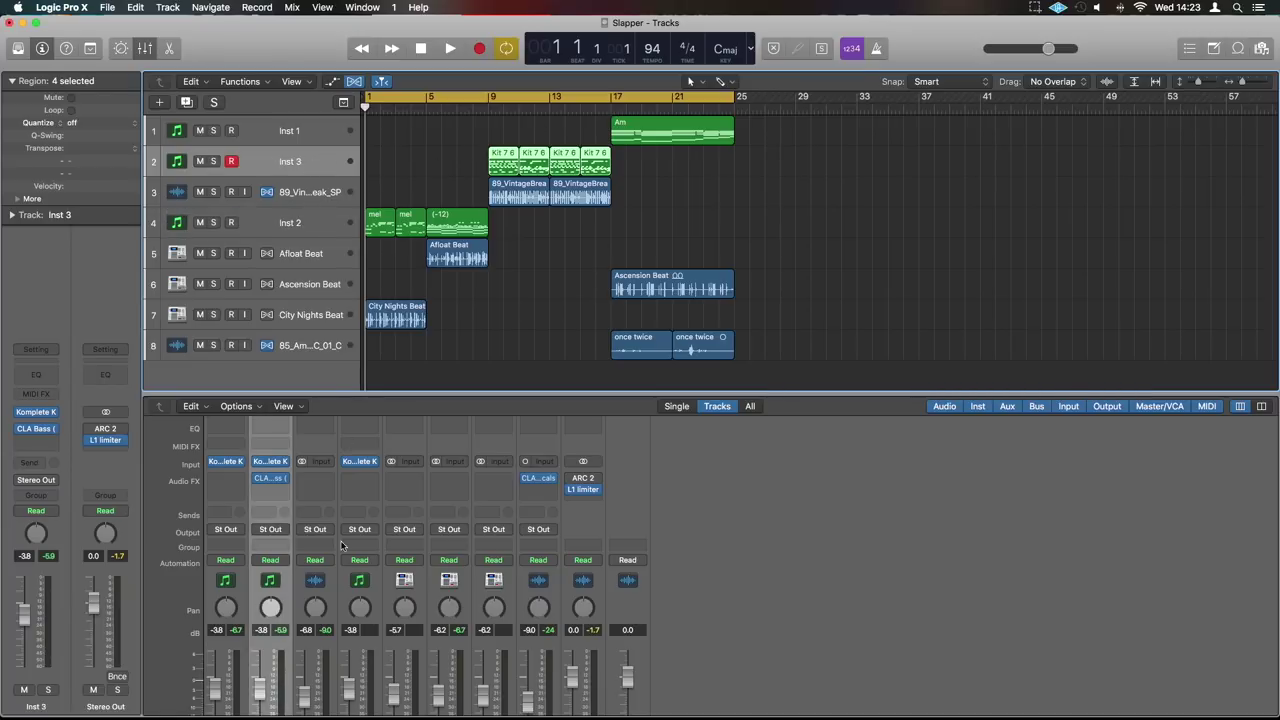
left_click(270, 478)
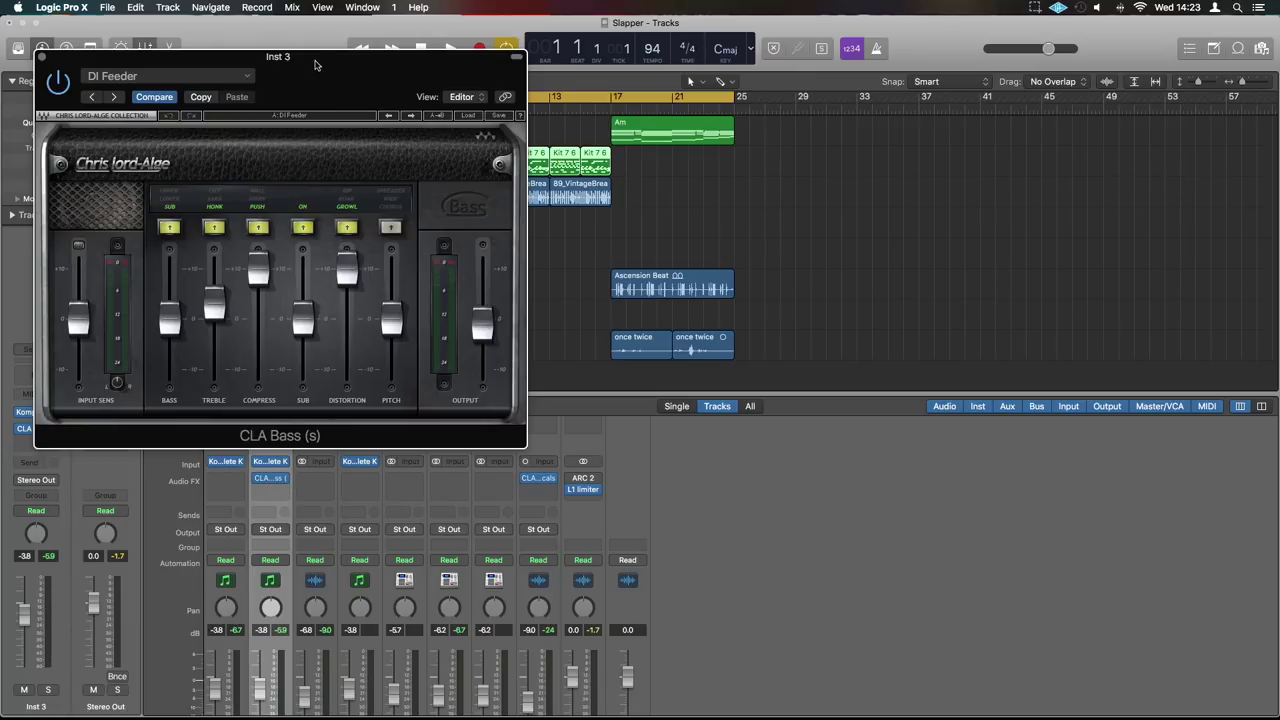
left_click(41, 57)
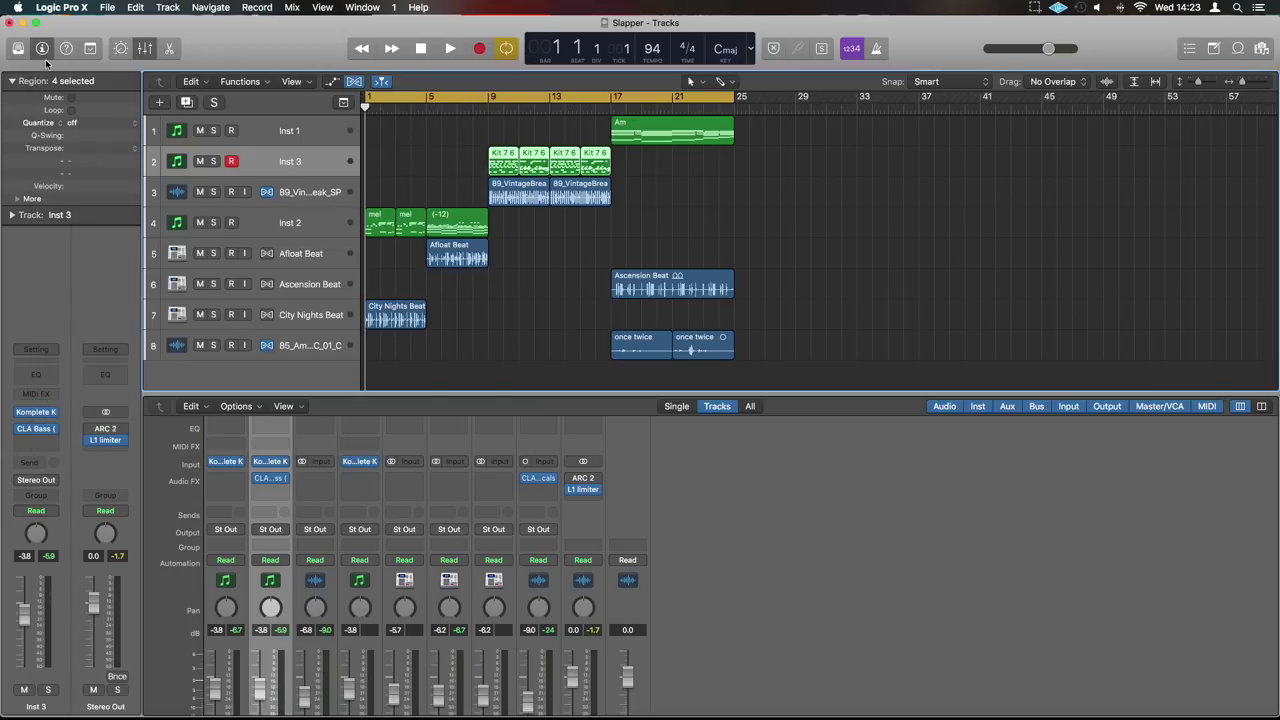
- Open Inst 2's Bass Slapper instrument and briefly reveal its MIDI functions
left_click(319, 232)
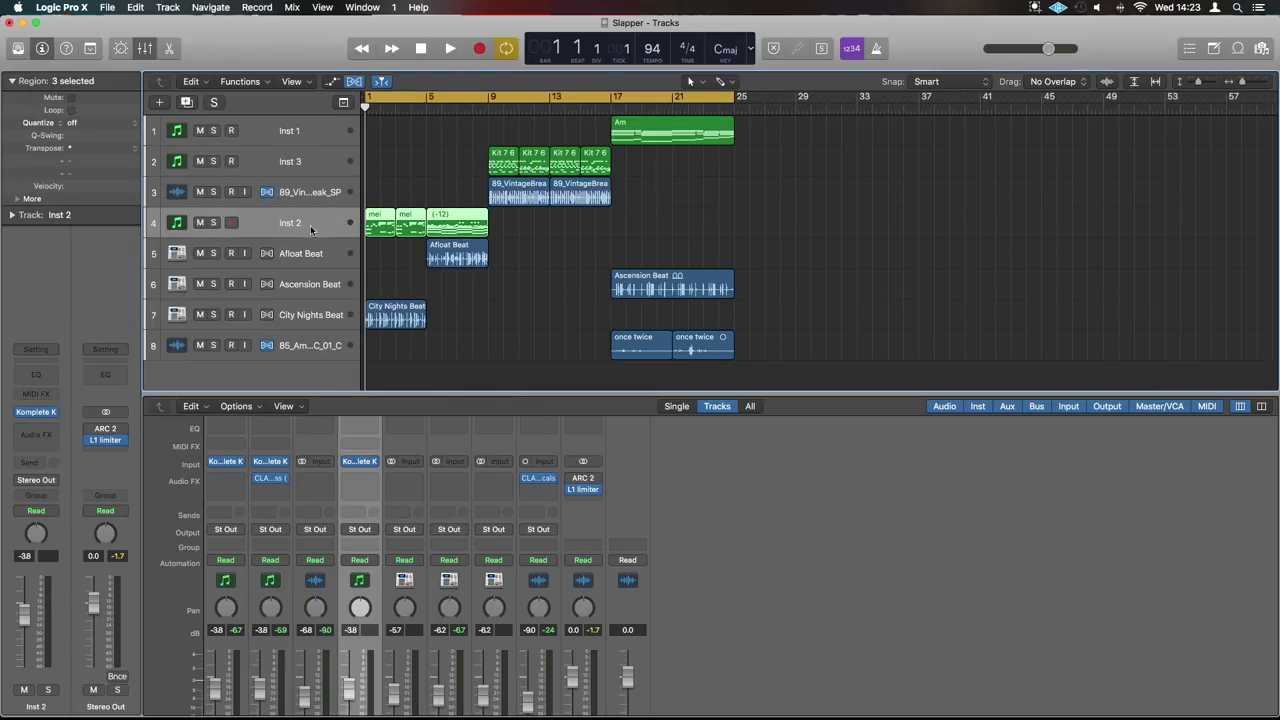
left_click(36, 412)
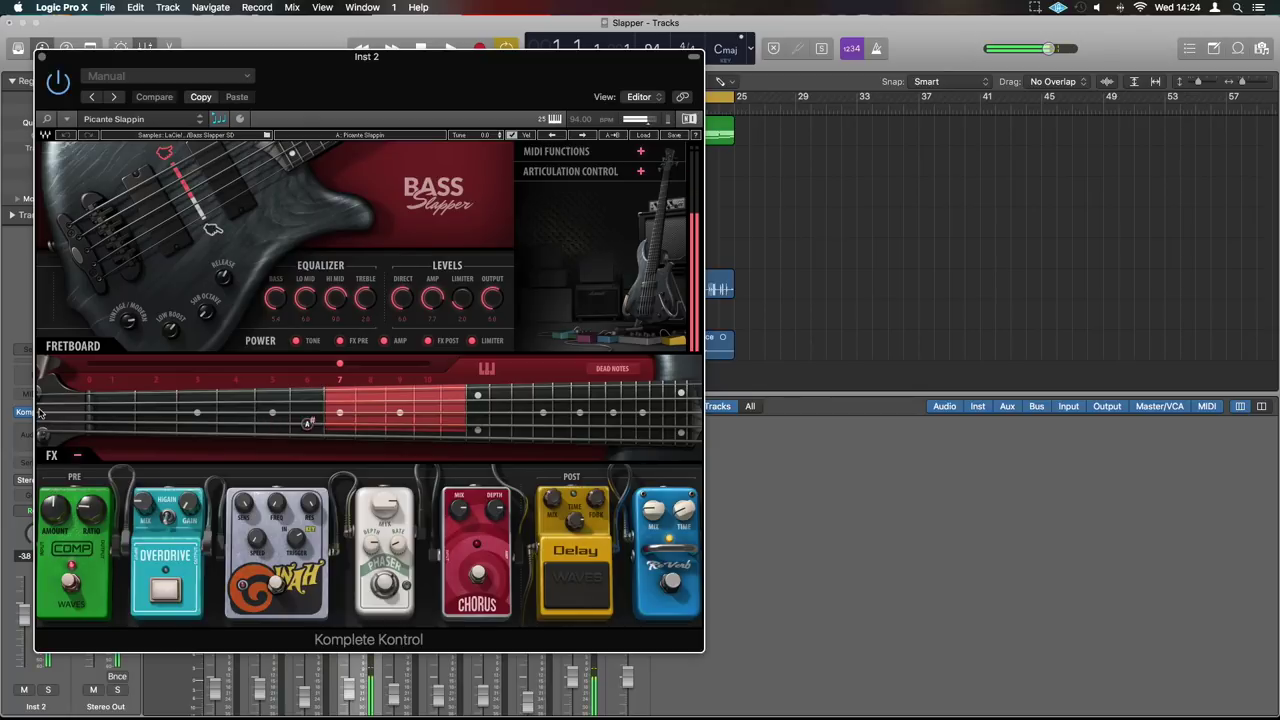
left_click_drag(279, 75, 520, 62)
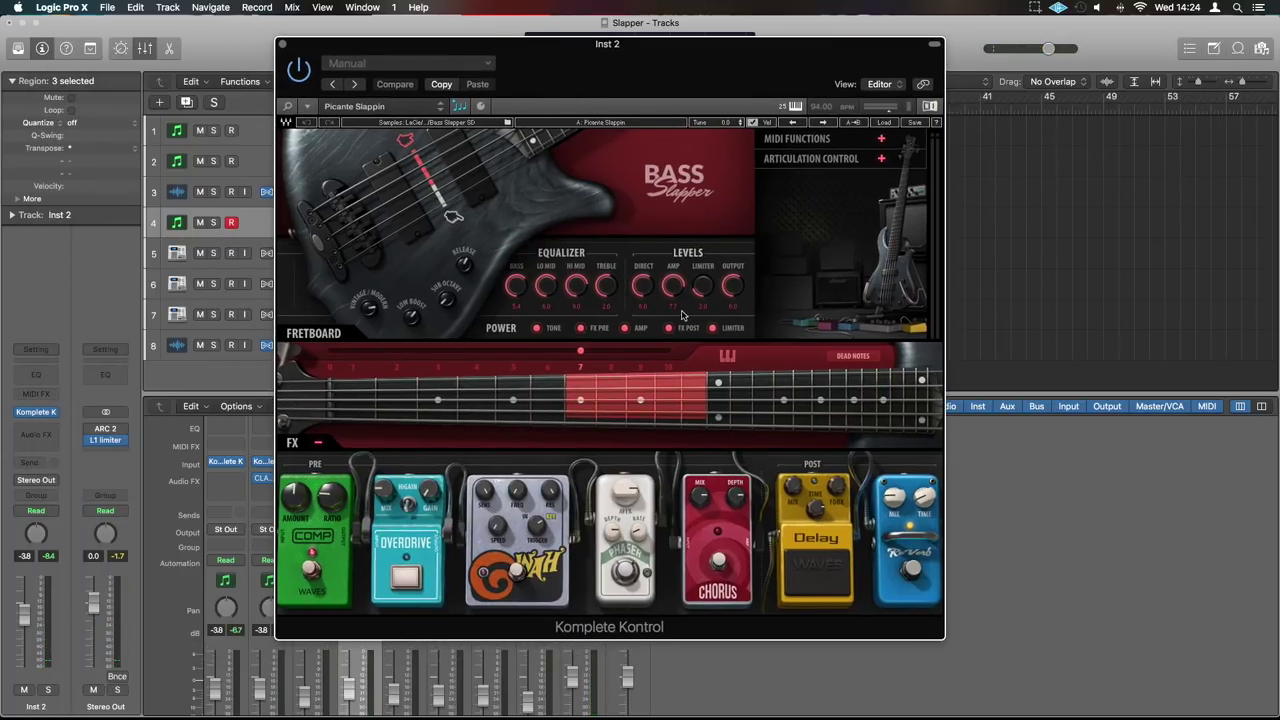
left_click(881, 140)
left_click(881, 140)
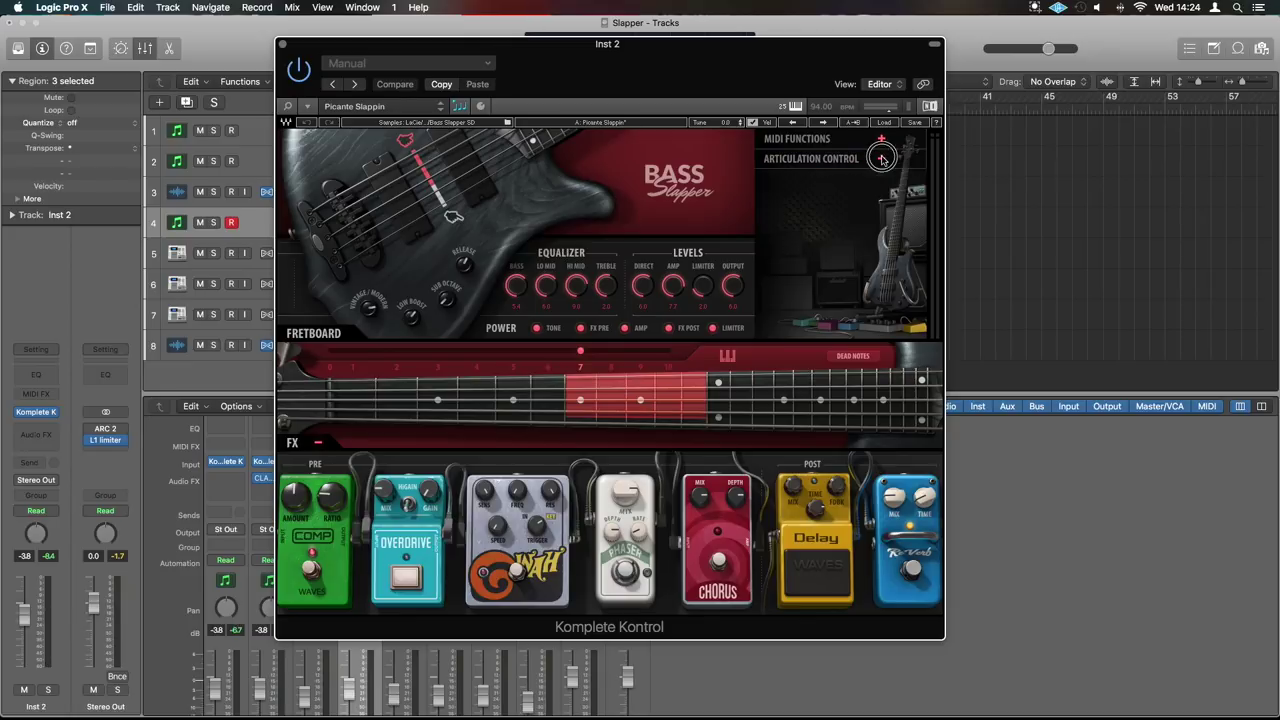
left_click(280, 44)
- Reopen Inst 3's CLA Bass plugin, then play the project through once
left_click(271, 479)
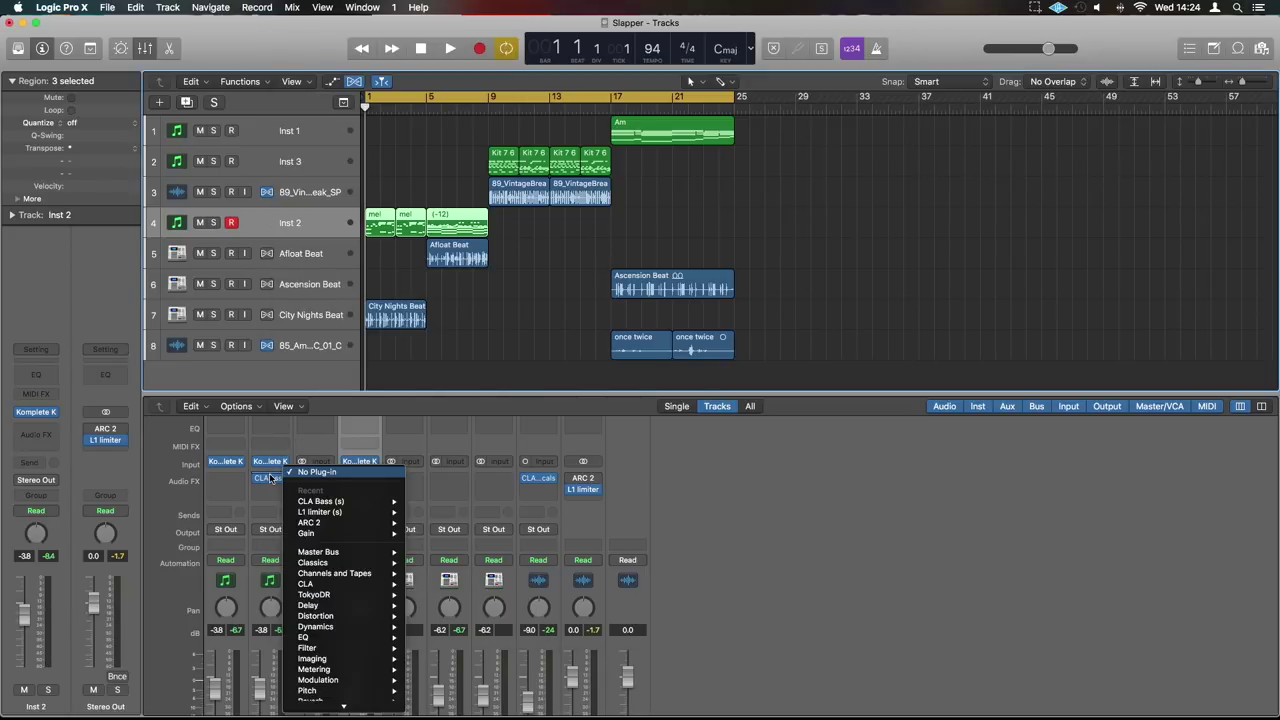
left_click(269, 481)
left_click(272, 480)
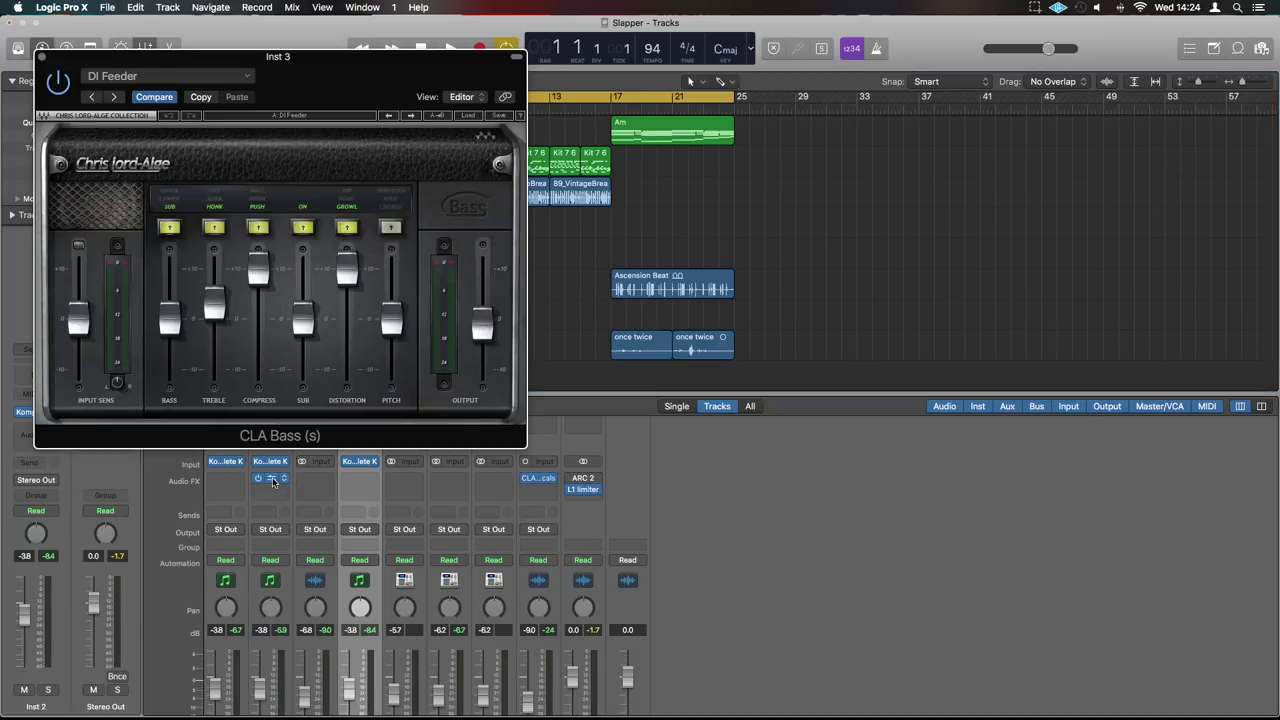
left_click(43, 60)
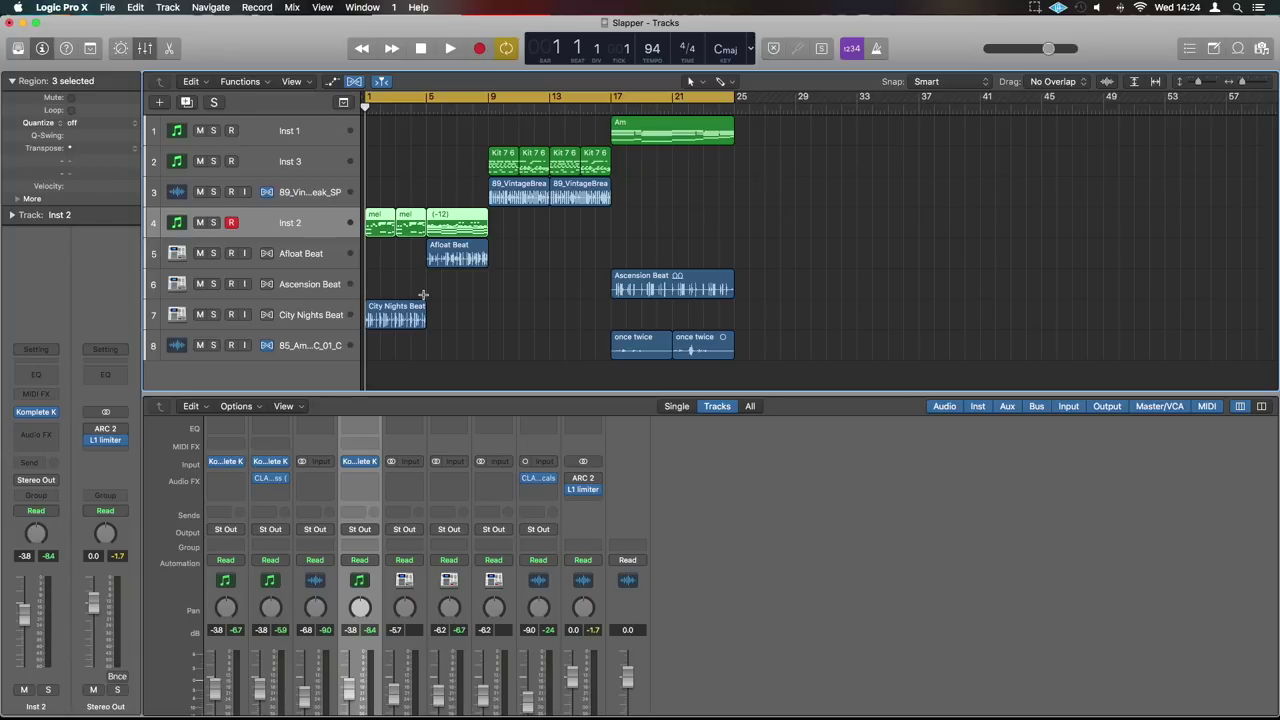
key("space")
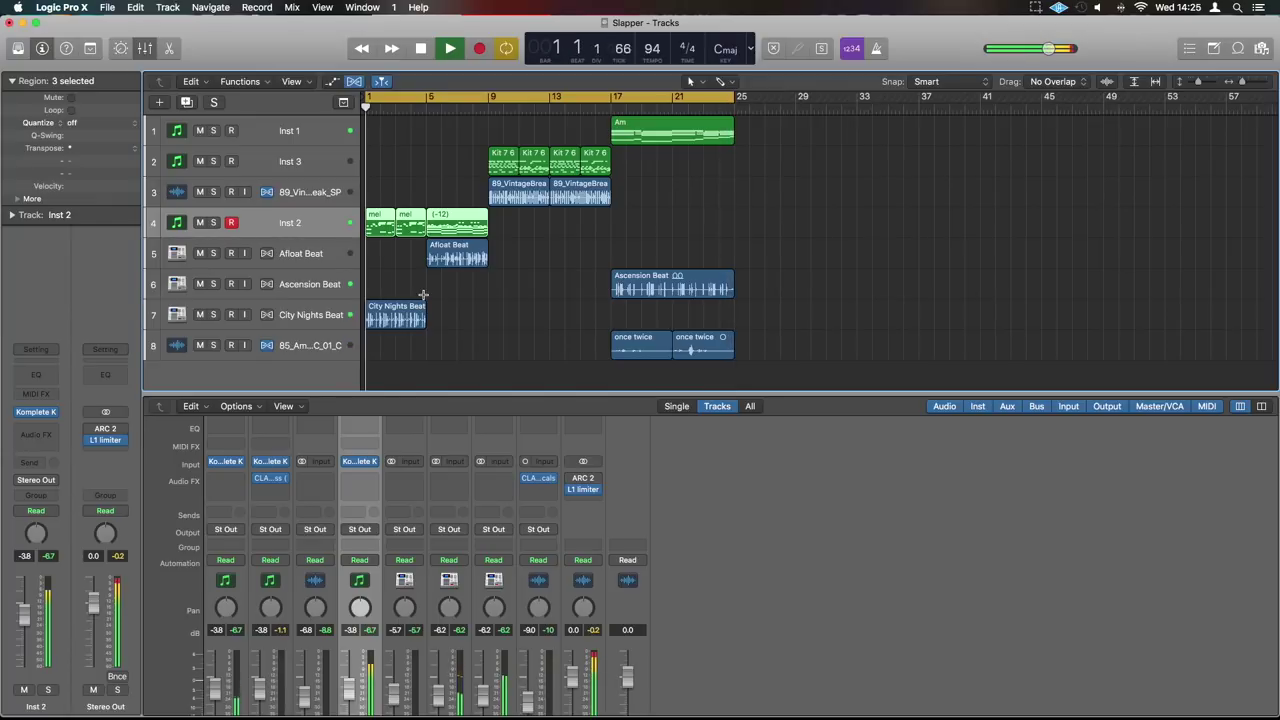
key("space")
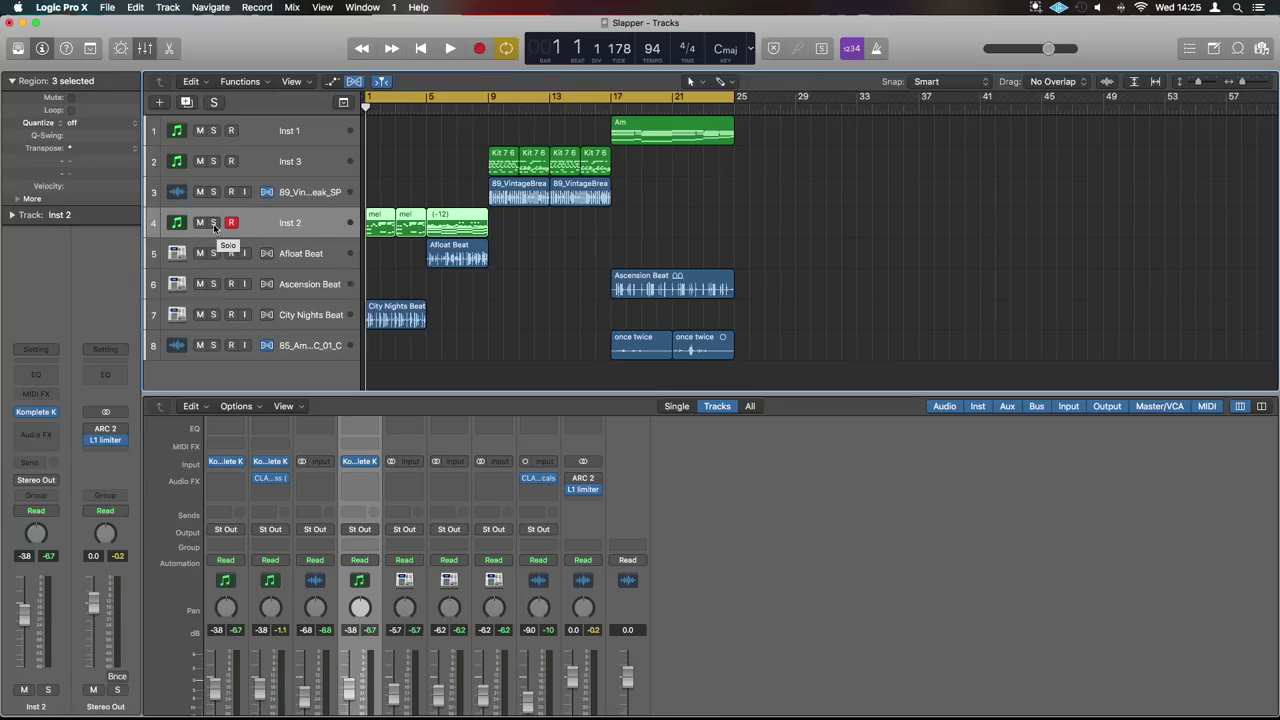
- Solo Inst 2 and play it, add Inst 3 to the solo, then stop
left_click(213, 222)
key("space")
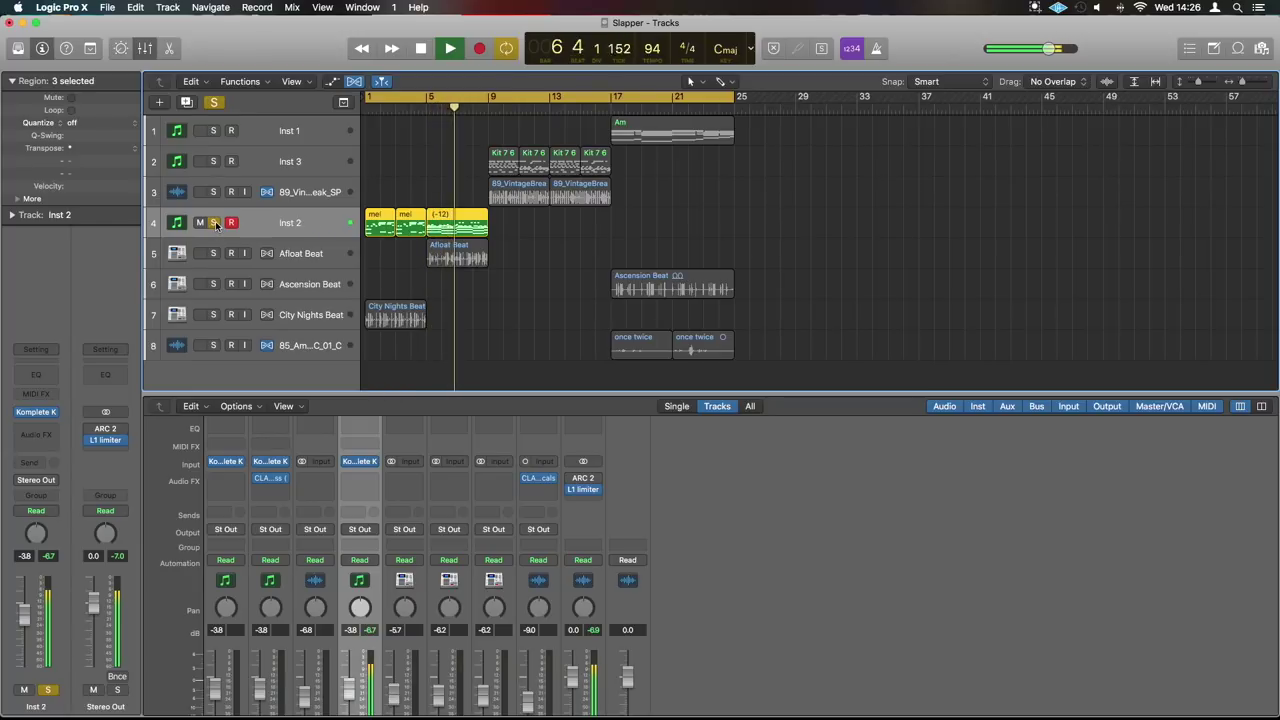
left_click(214, 163)
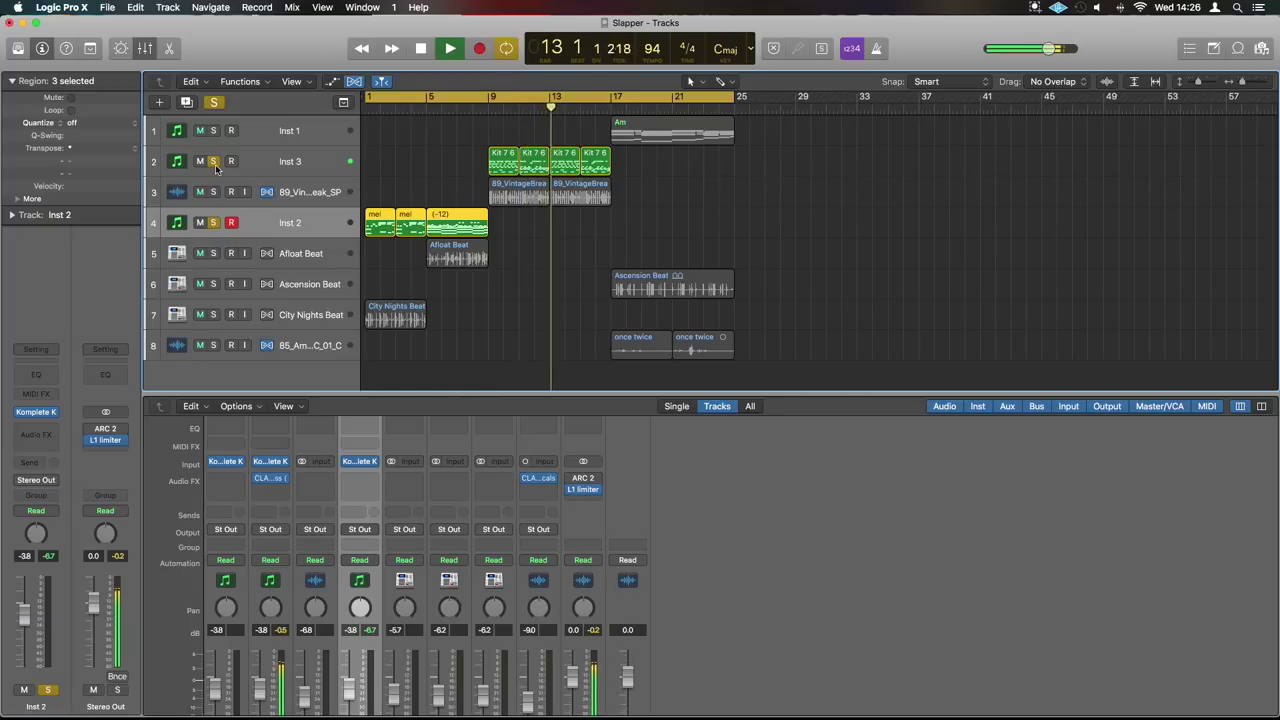
key("space")
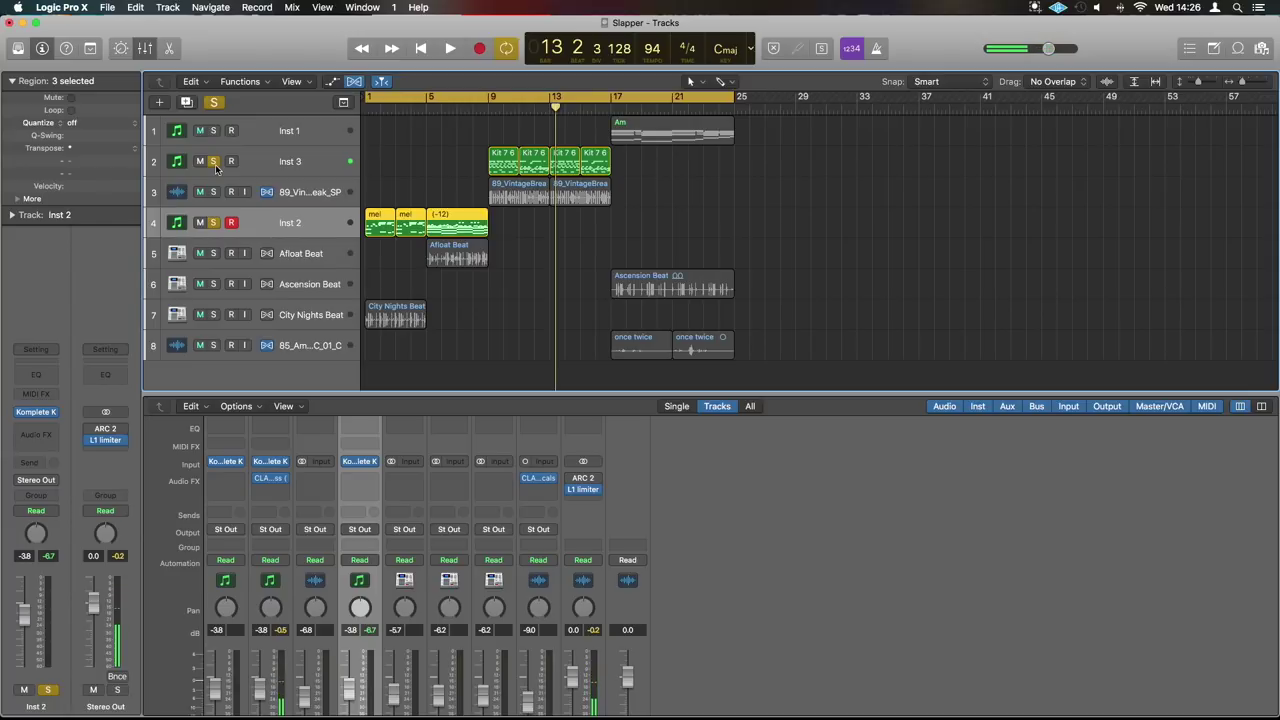
scroll(208, 224, "right", 3)
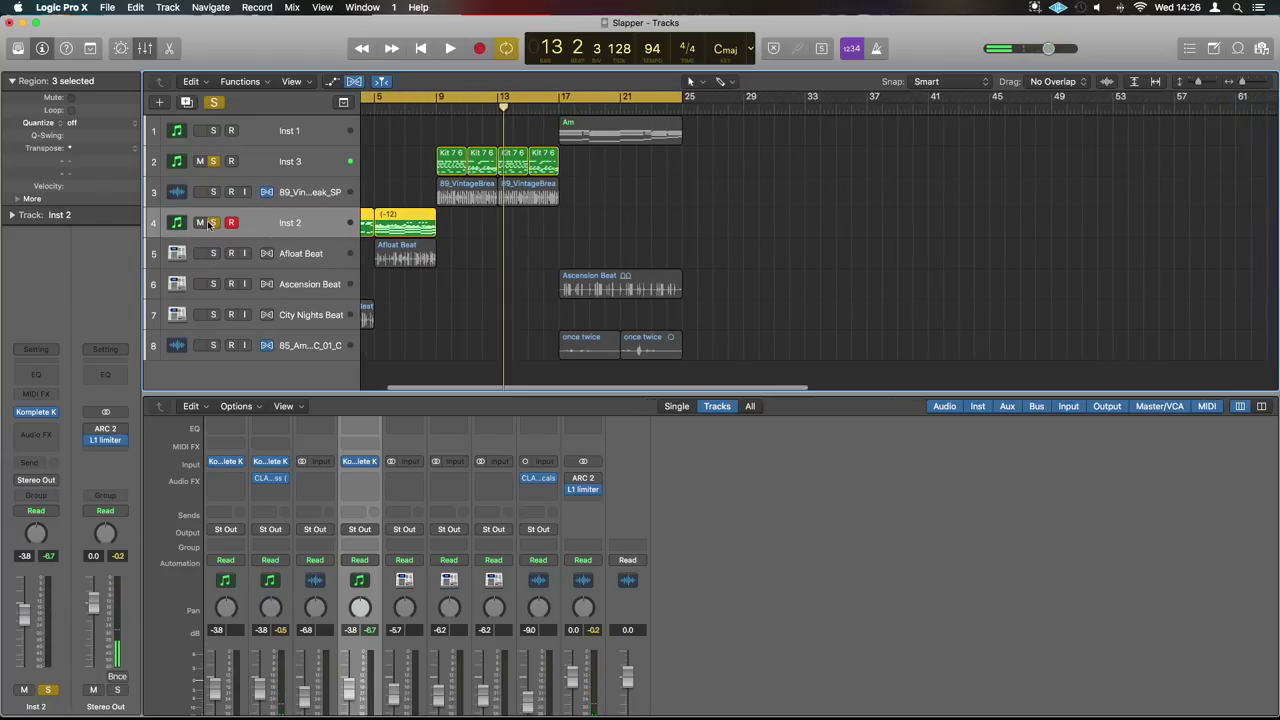
- Zoom to Inst 3's Kit 7 6 regions and set a cycle from bar 9 to 13
left_click(326, 170)
left_click(437, 100)
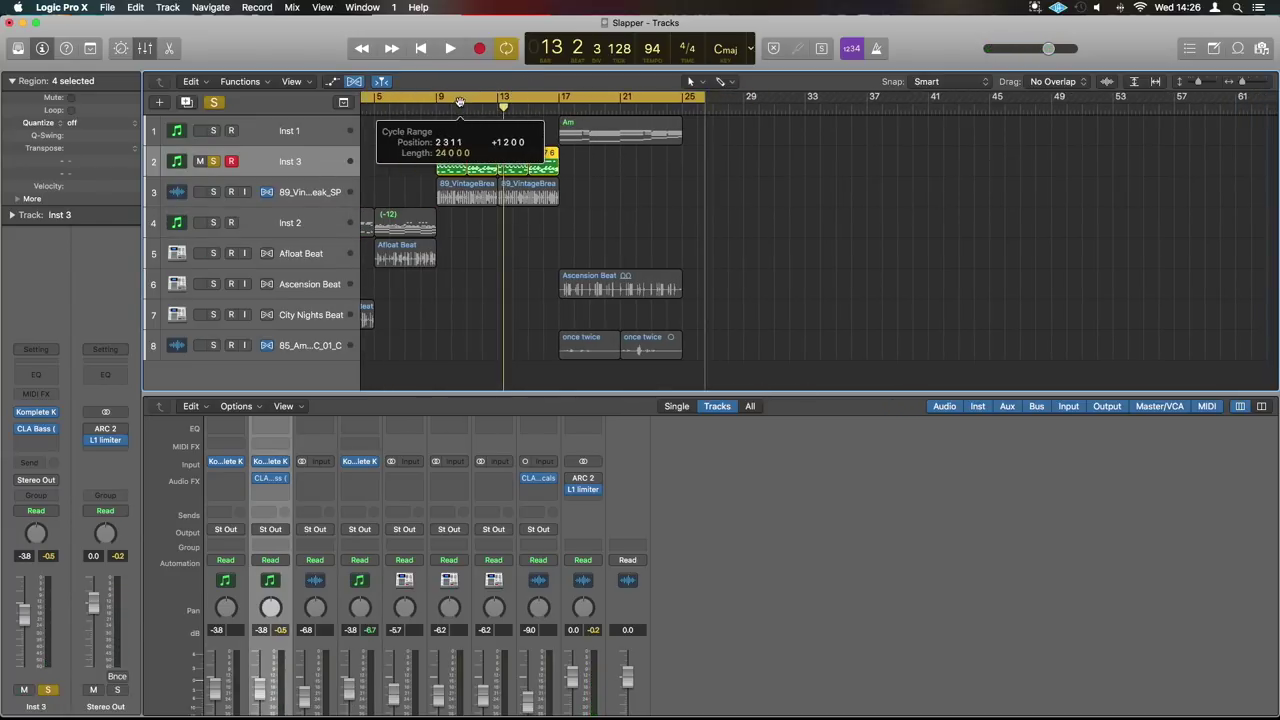
key("z")
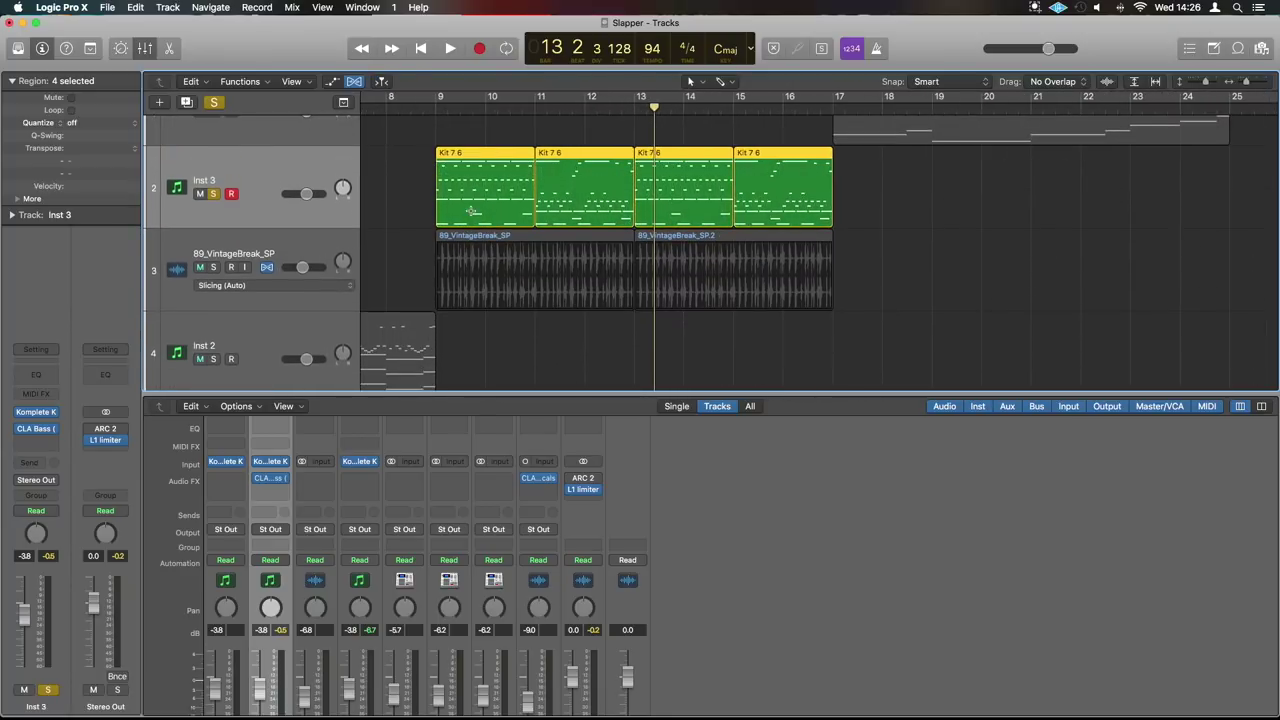
left_click_drag(441, 100, 641, 100)
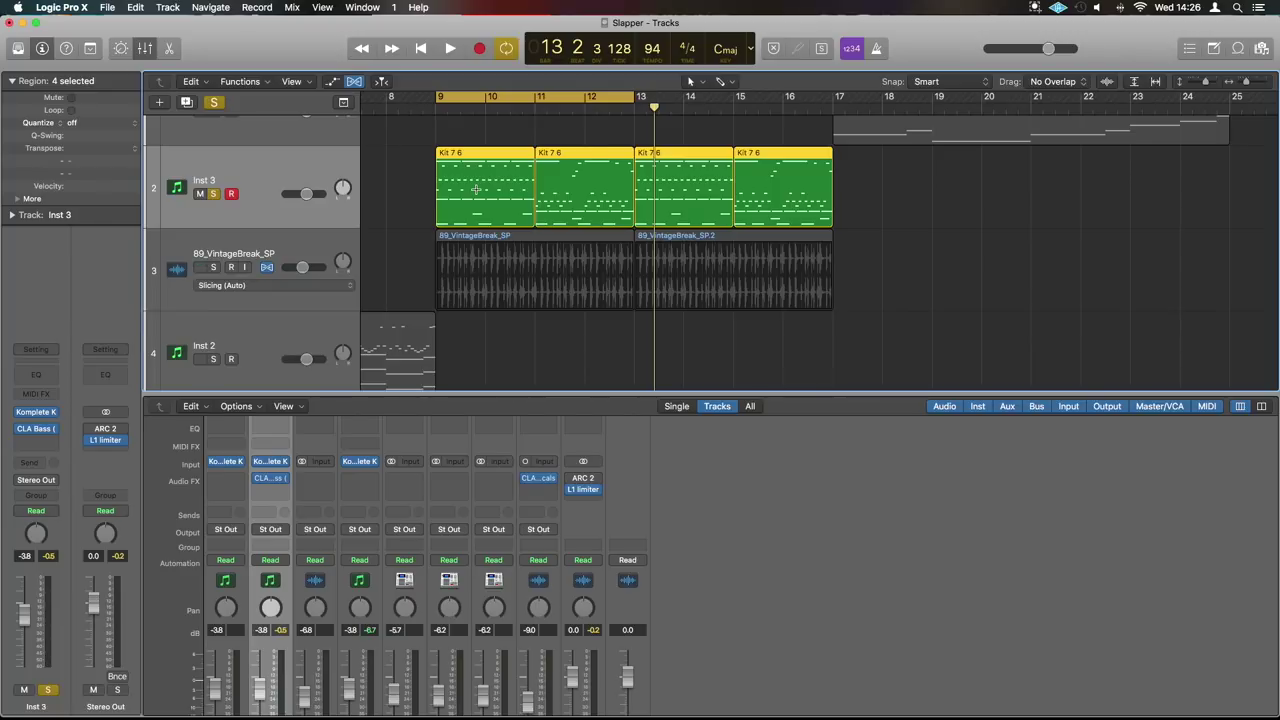
left_click(426, 160)
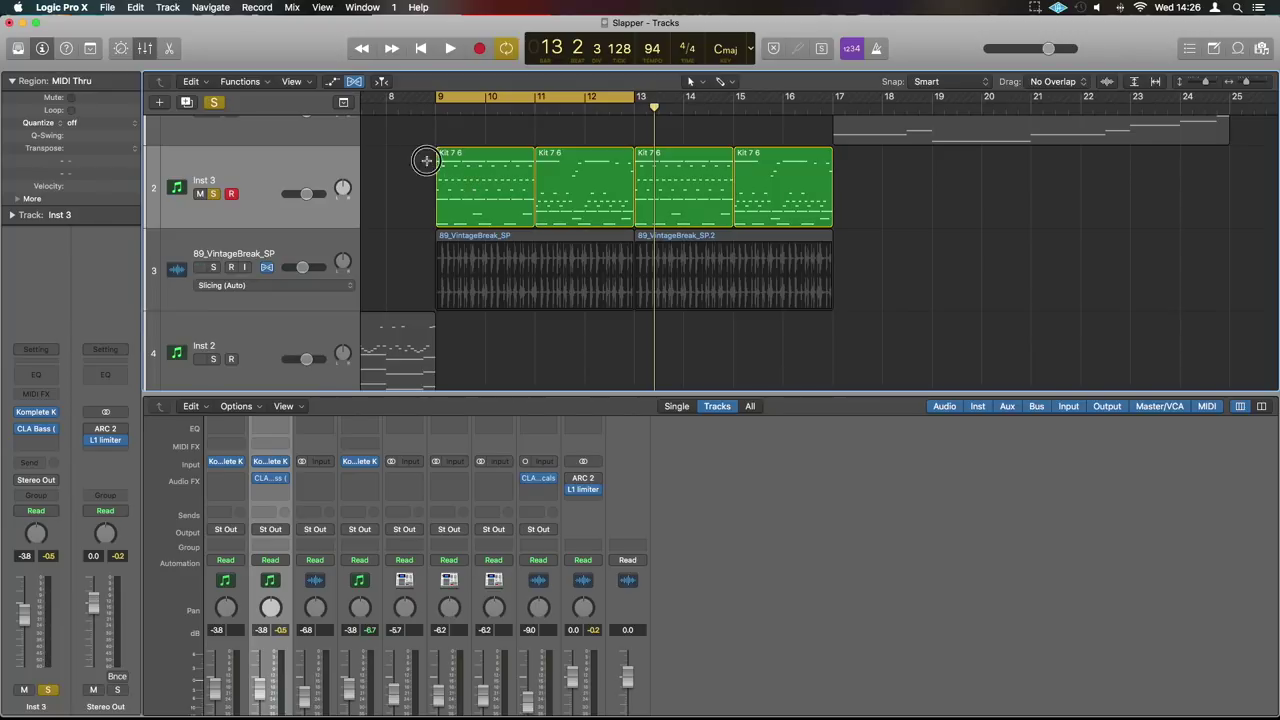
- View both Kit 7 6 regions' notes in the Piano Roll while playing from bar 9
double_click(478, 157)
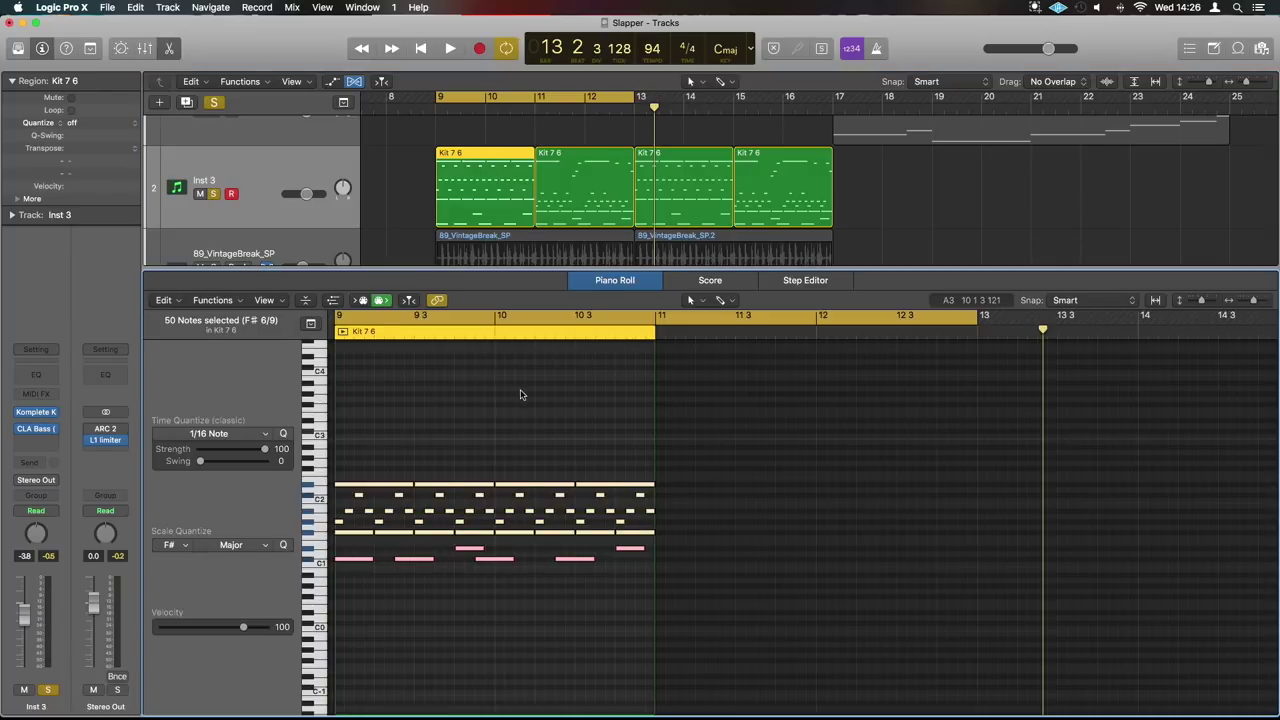
left_click(520, 394, "ctrl+alt")
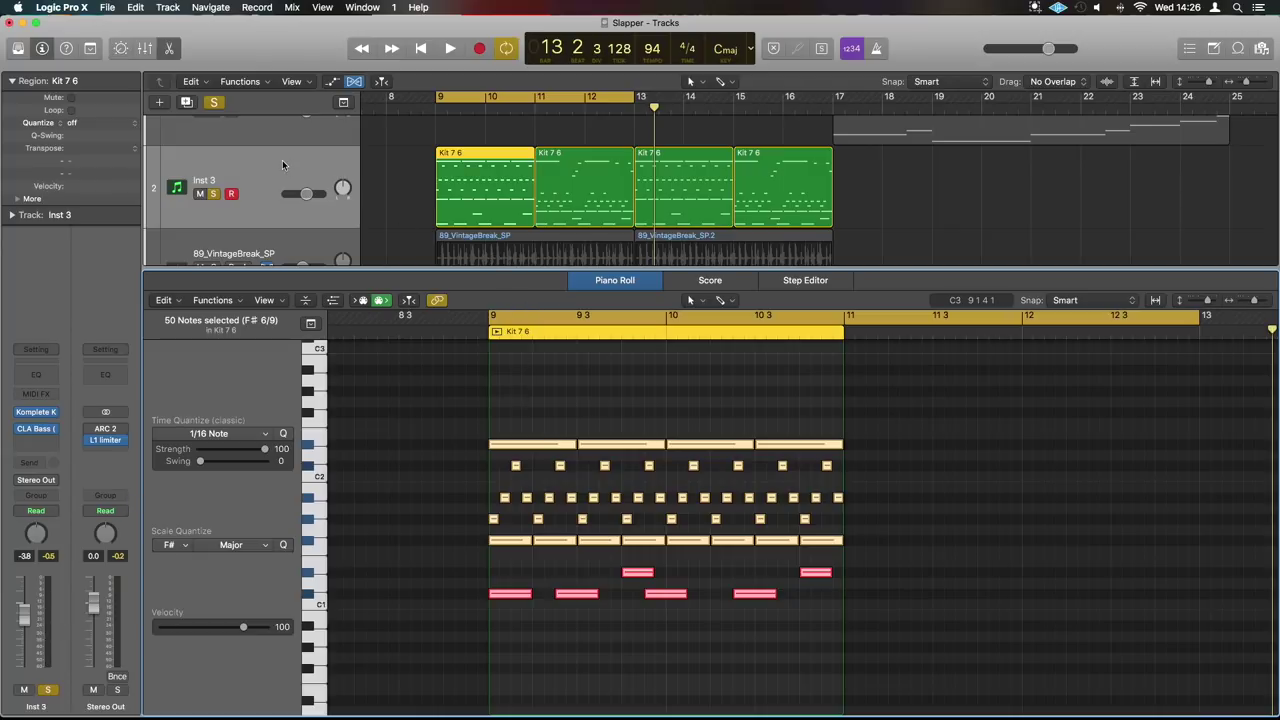
key("space")
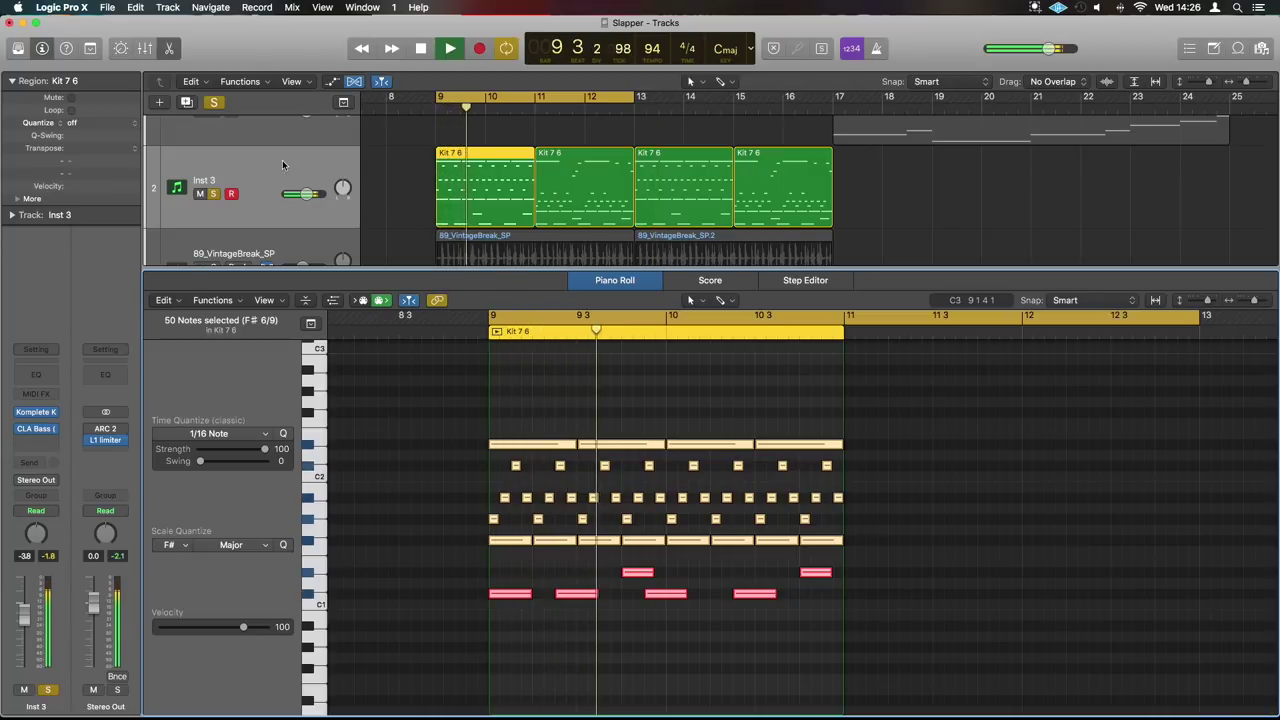
left_click(585, 160)
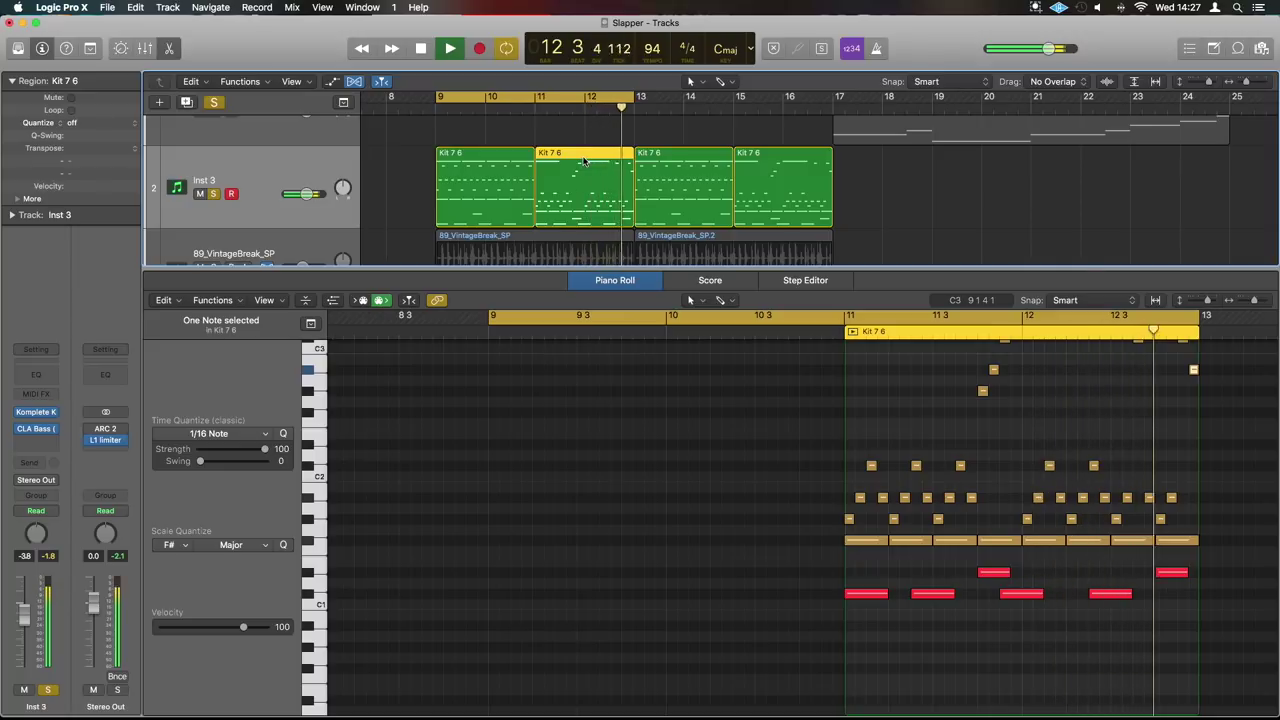
left_click(476, 153)
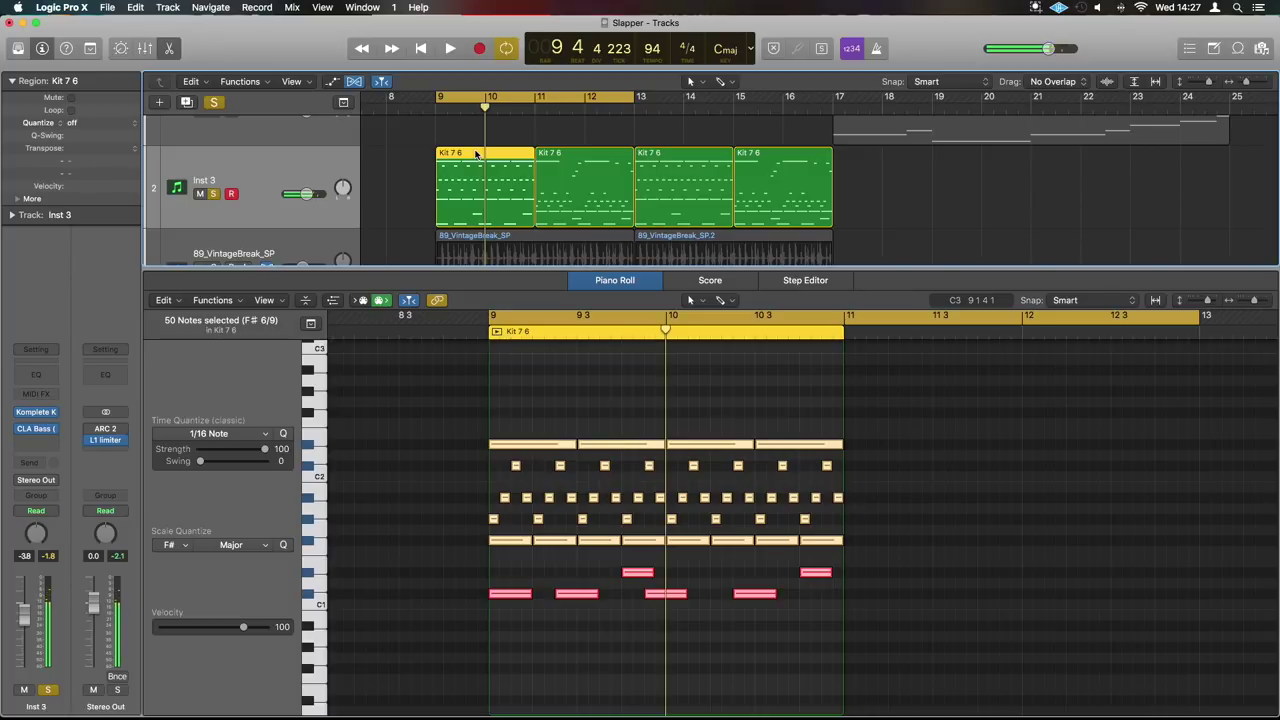
key("z")
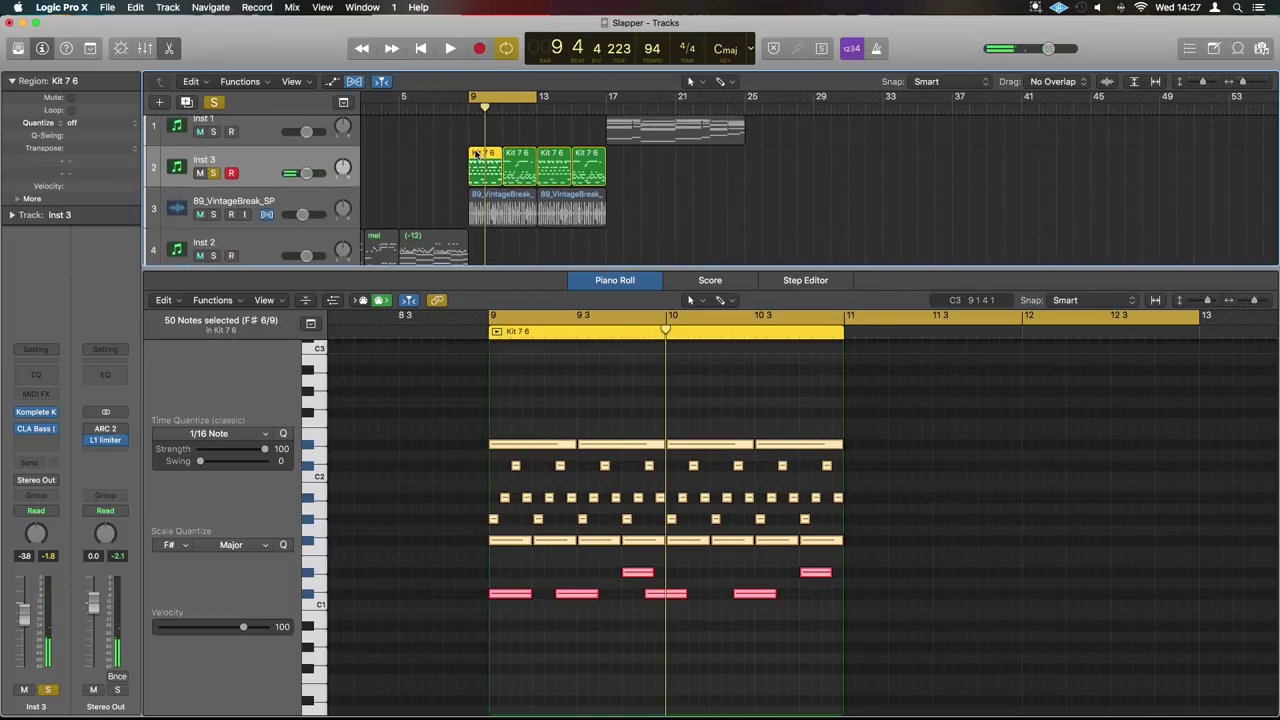
left_click(36, 428)
- Bypass CLA Bass, play the Inst 3 bass twice unprocessed, then close the plugin
left_click_drag(186, 62, 867, 120)
left_click(741, 138)
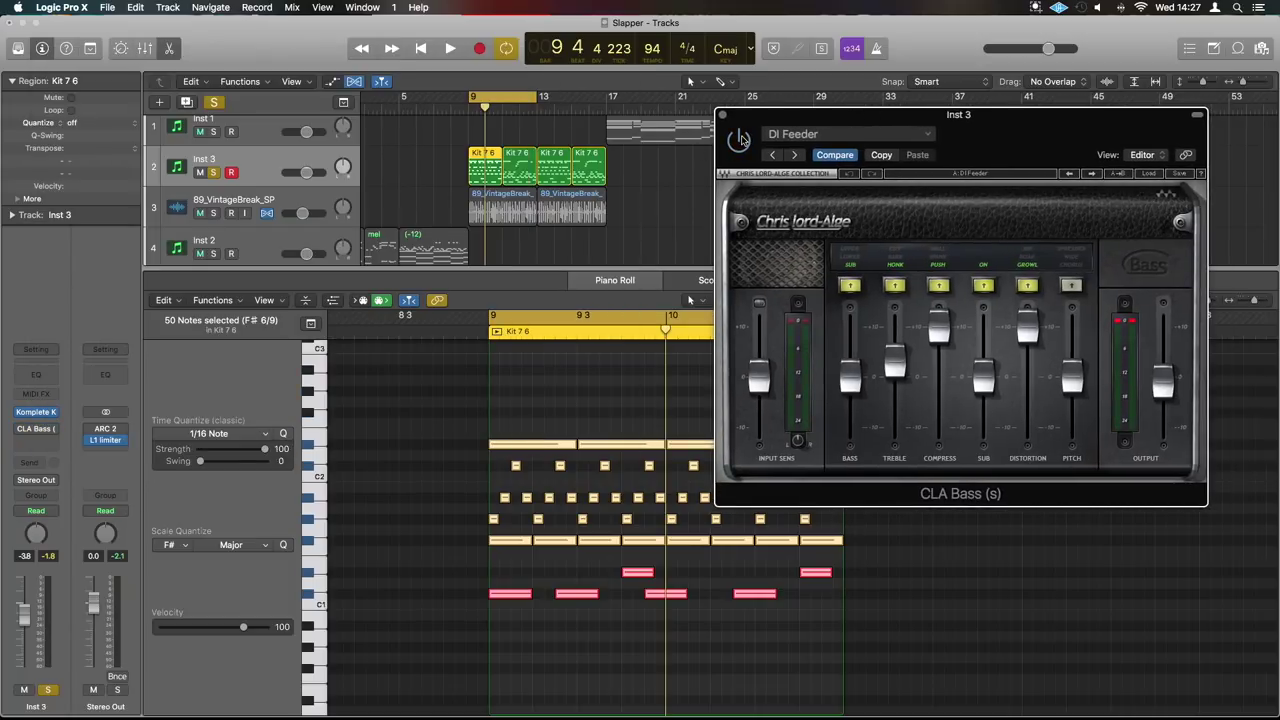
key("space")
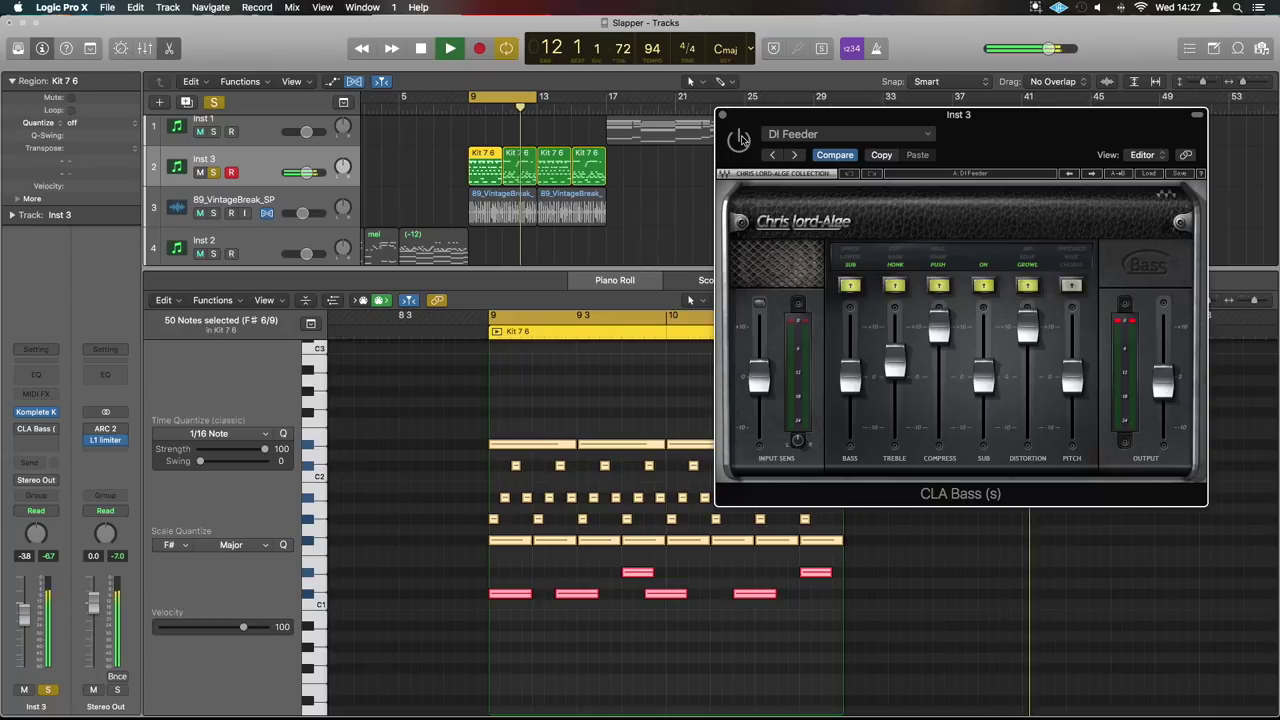
key("space")
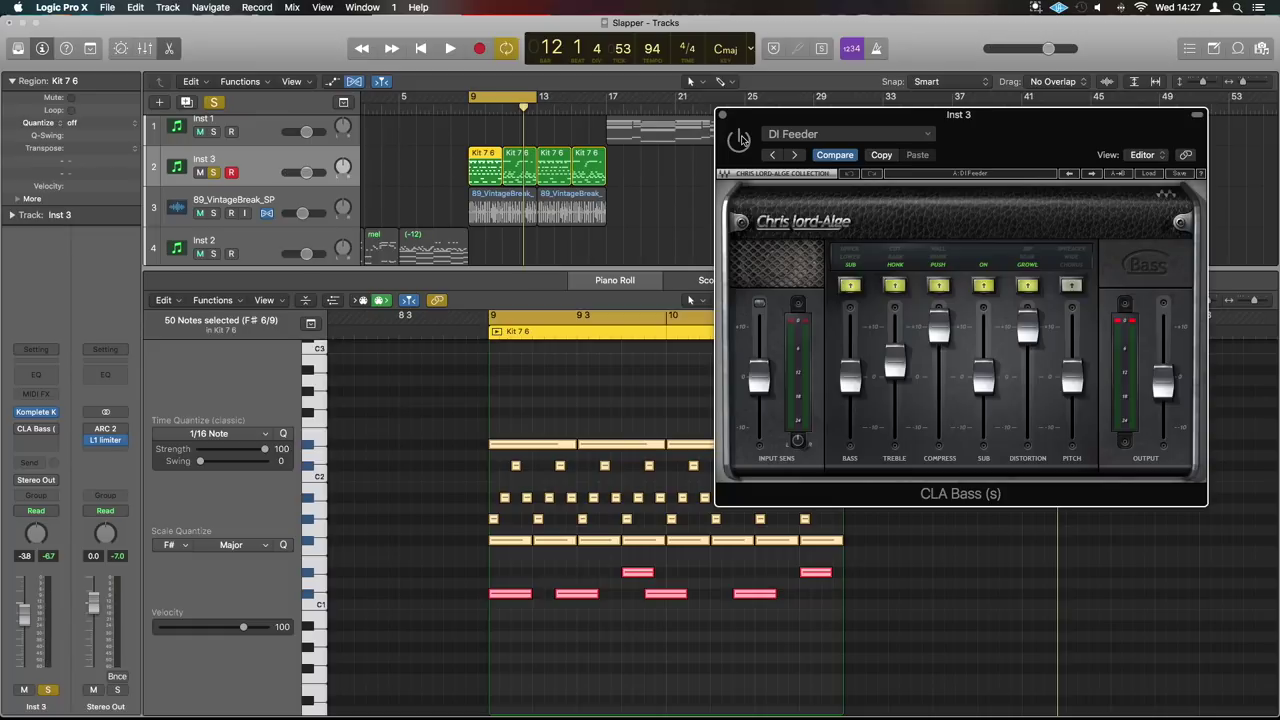
key("space")
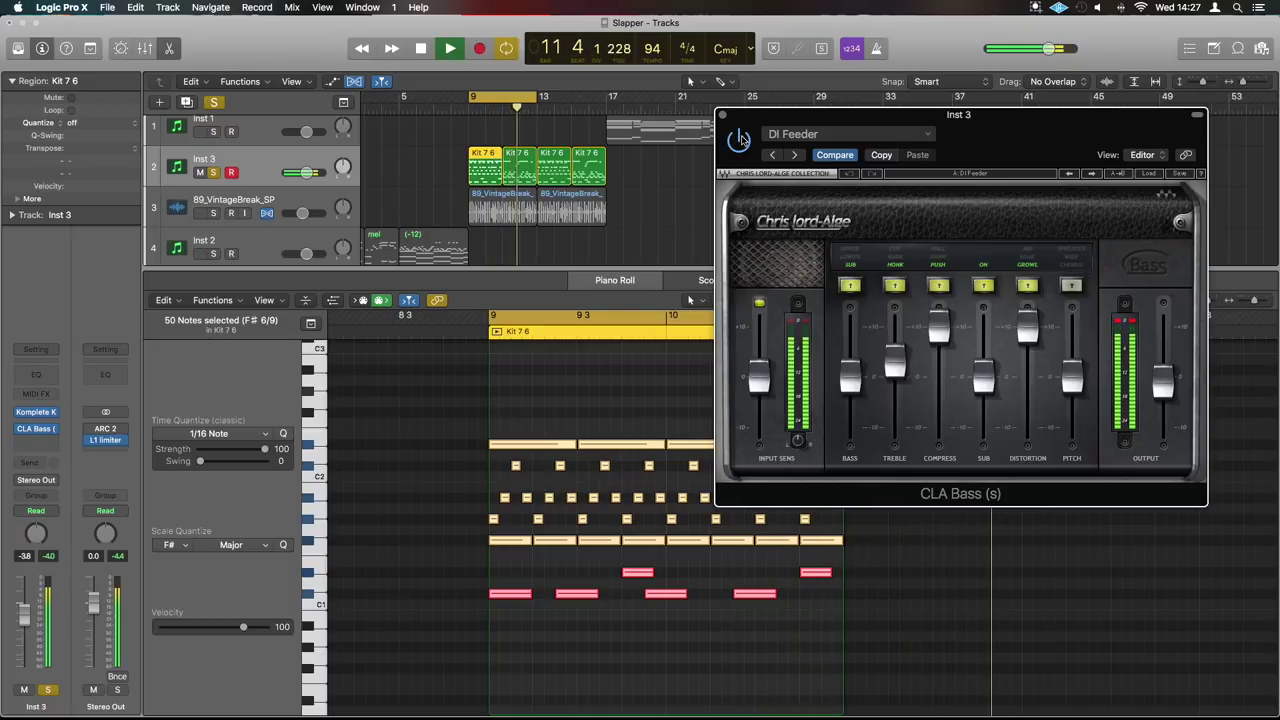
key("space")
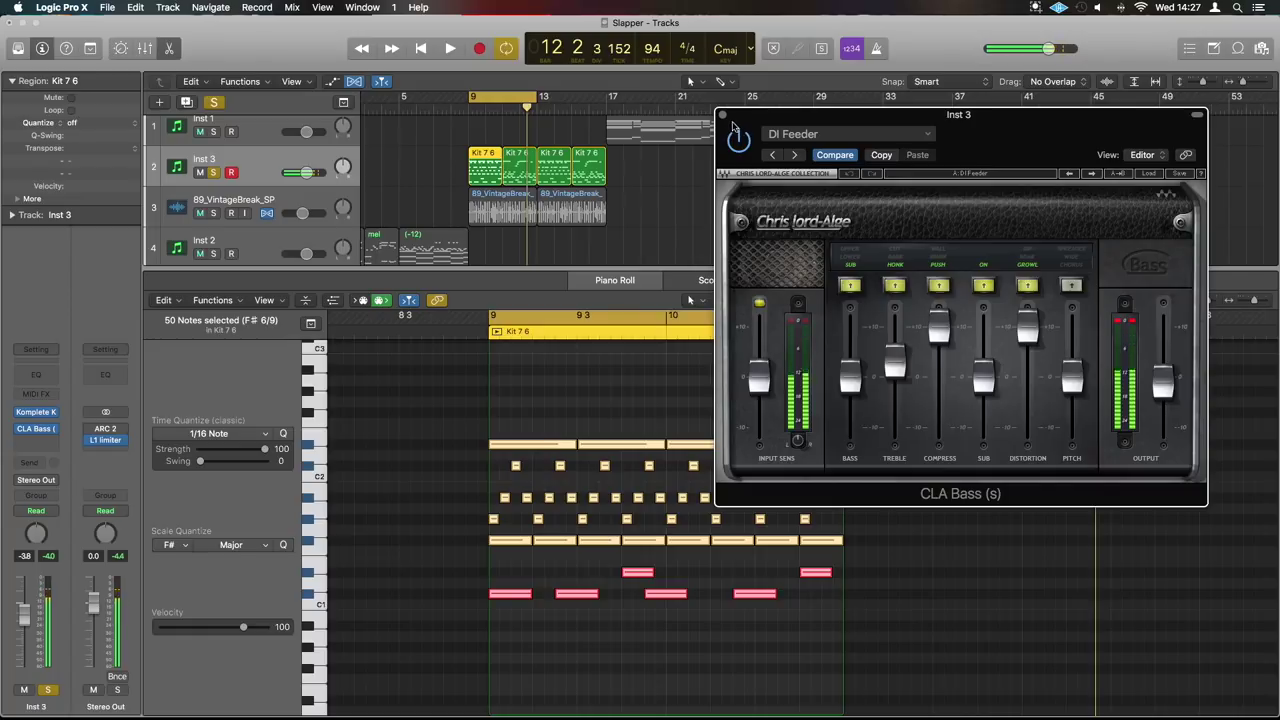
left_click(723, 117)
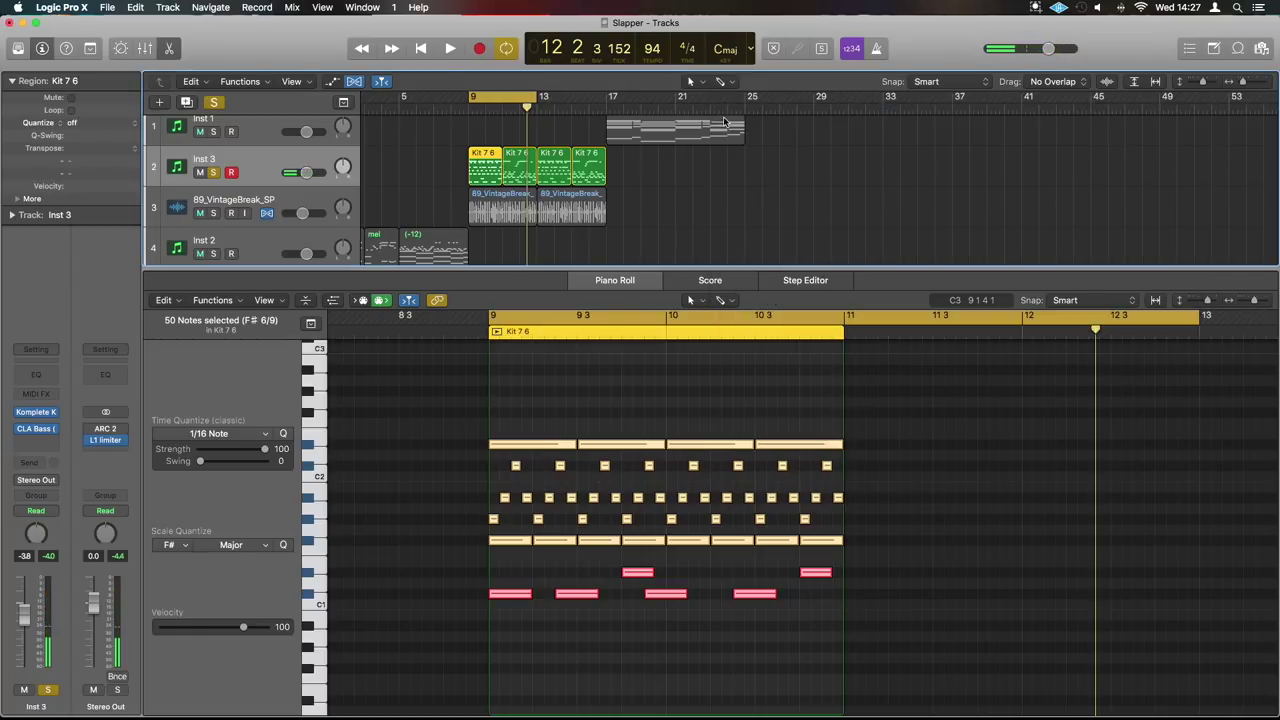
- Unsolo Inst 3, open its Bass Slapper window centred, with the plugin header collapsed
left_click(214, 172)
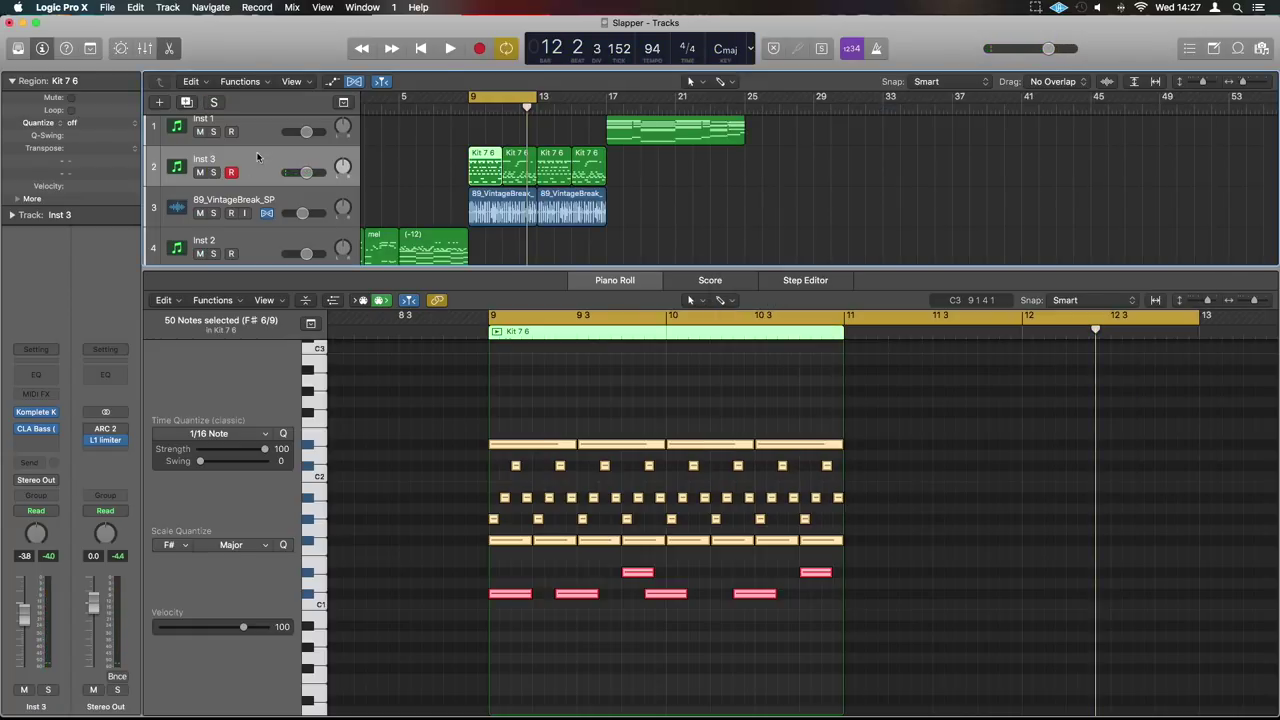
left_click(38, 414)
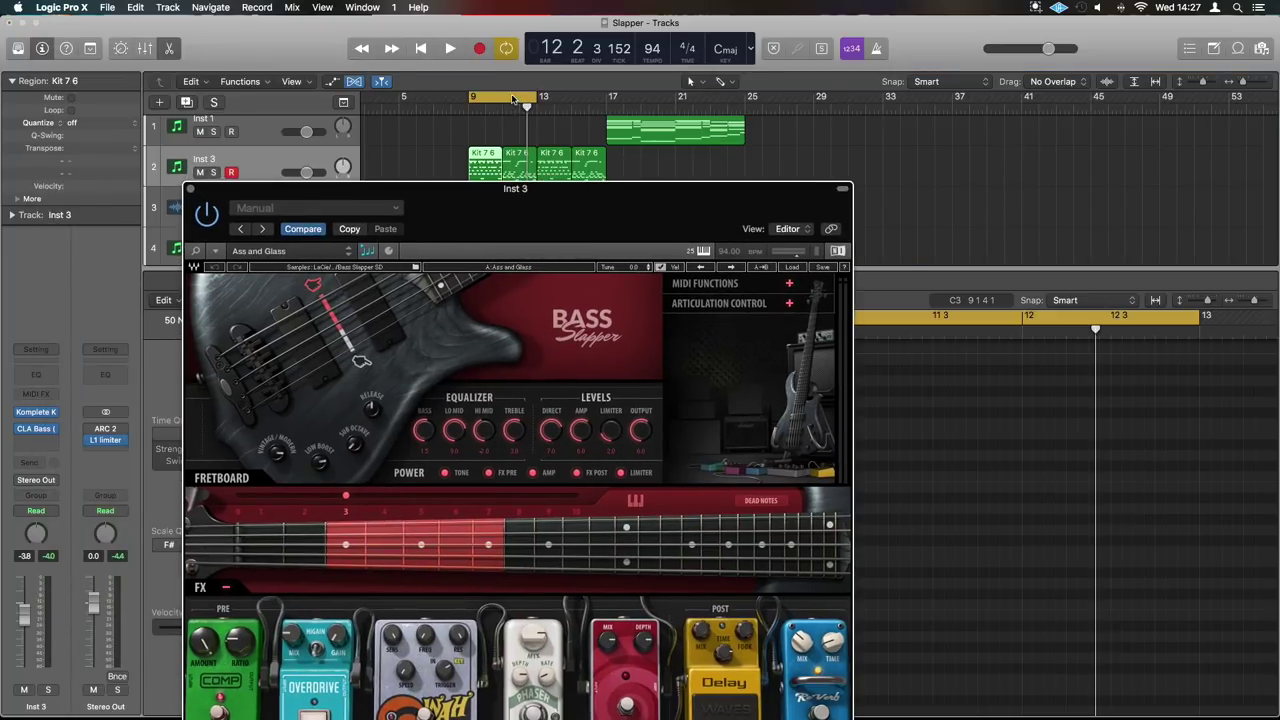
left_click_drag(551, 213, 744, 114)
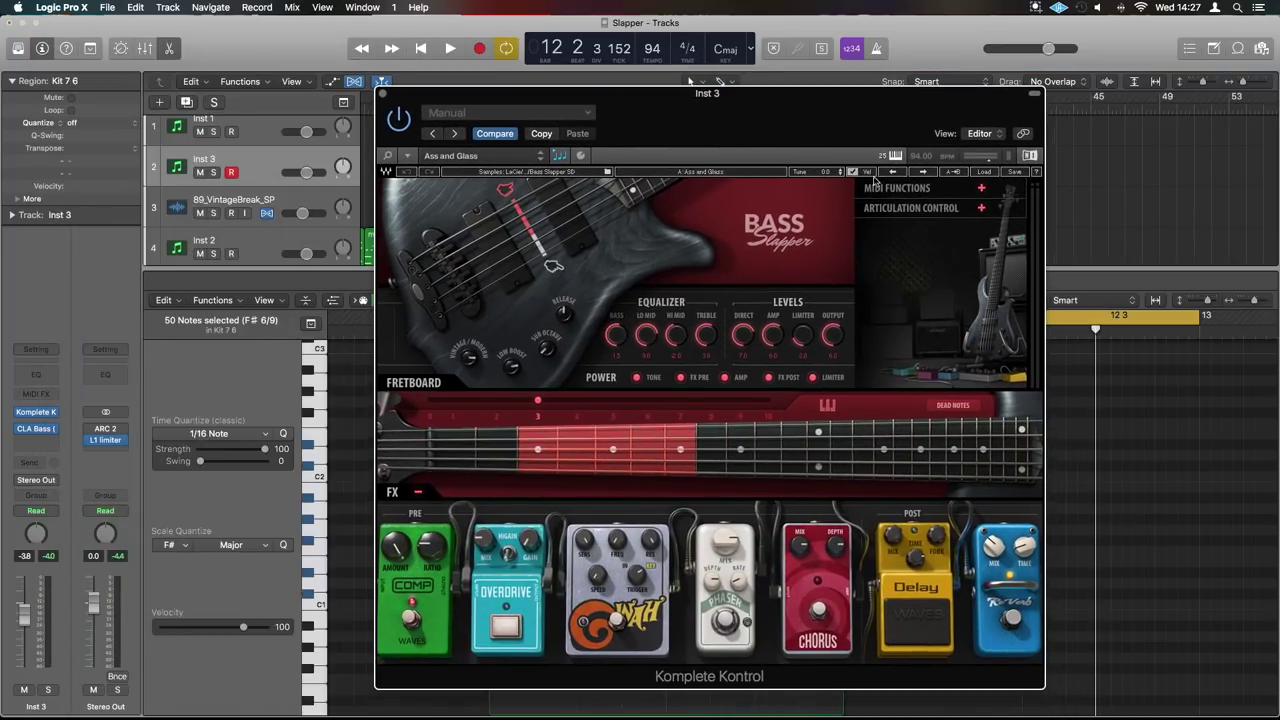
left_click(1030, 95)
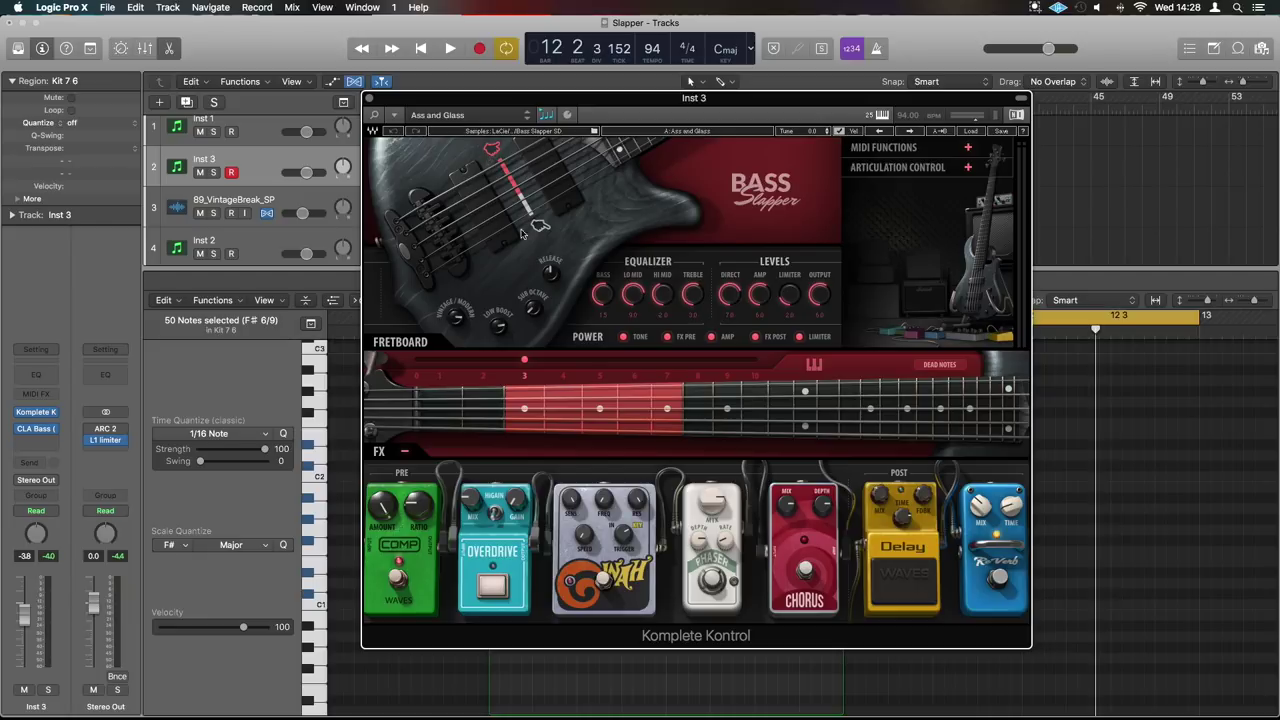
- Adjust Bass Slapper's pick position and expand the MIDI Functions section
left_click_drag(540, 223, 545, 236)
key("super+Tab")
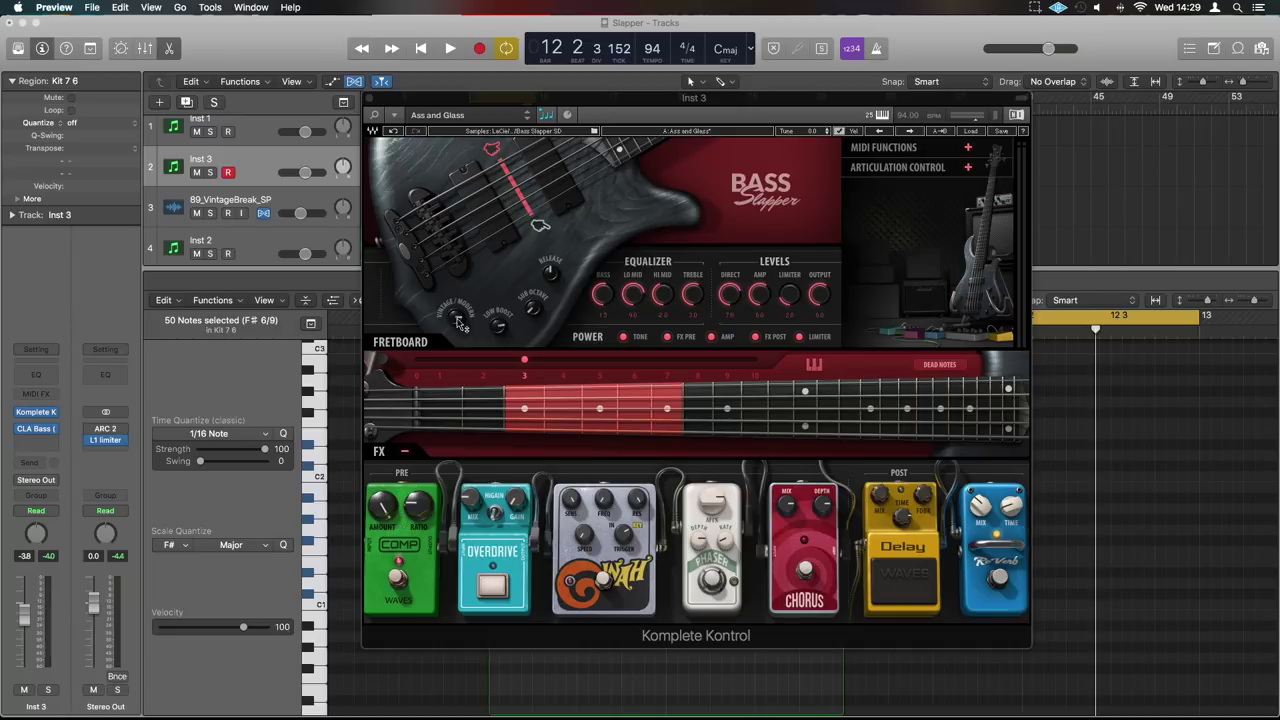
mouse_move(457, 322)
mouse_move(538, 312)
mouse_move(557, 284)
left_click(968, 149)
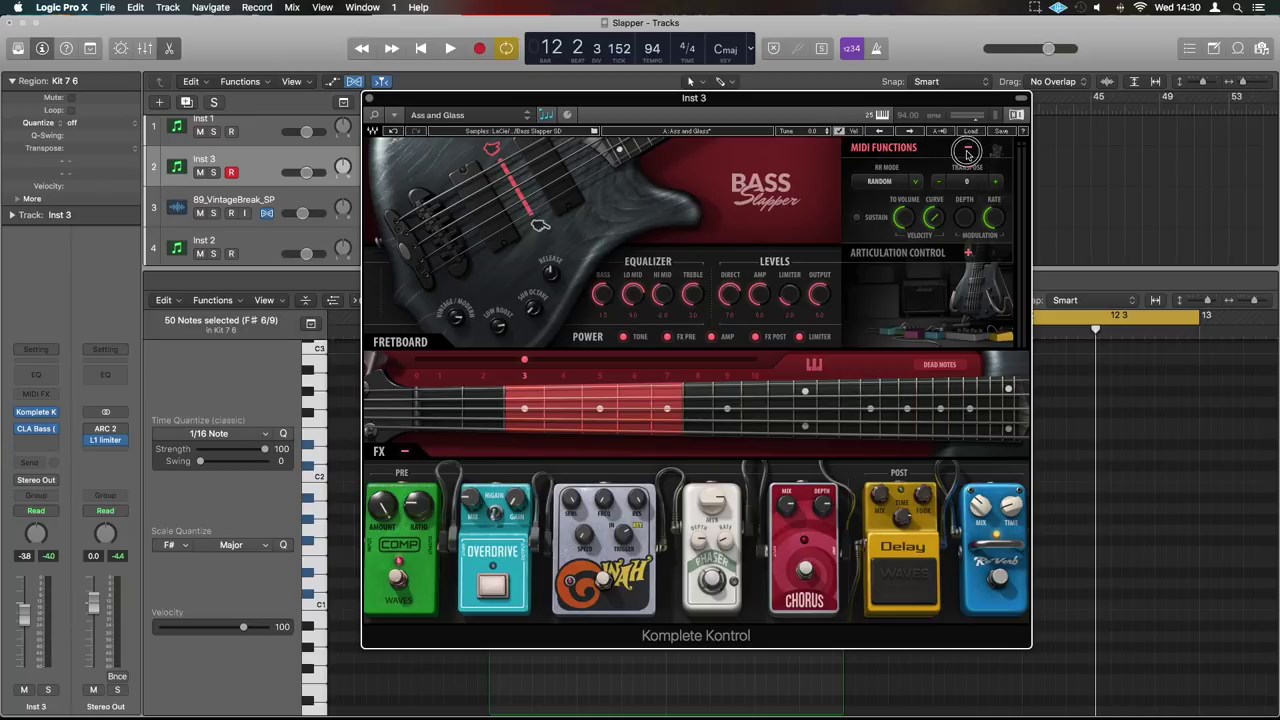
- Set Legato Type to Extended with Position on Manual in Articulation Control
left_click(967, 148)
left_click(968, 168)
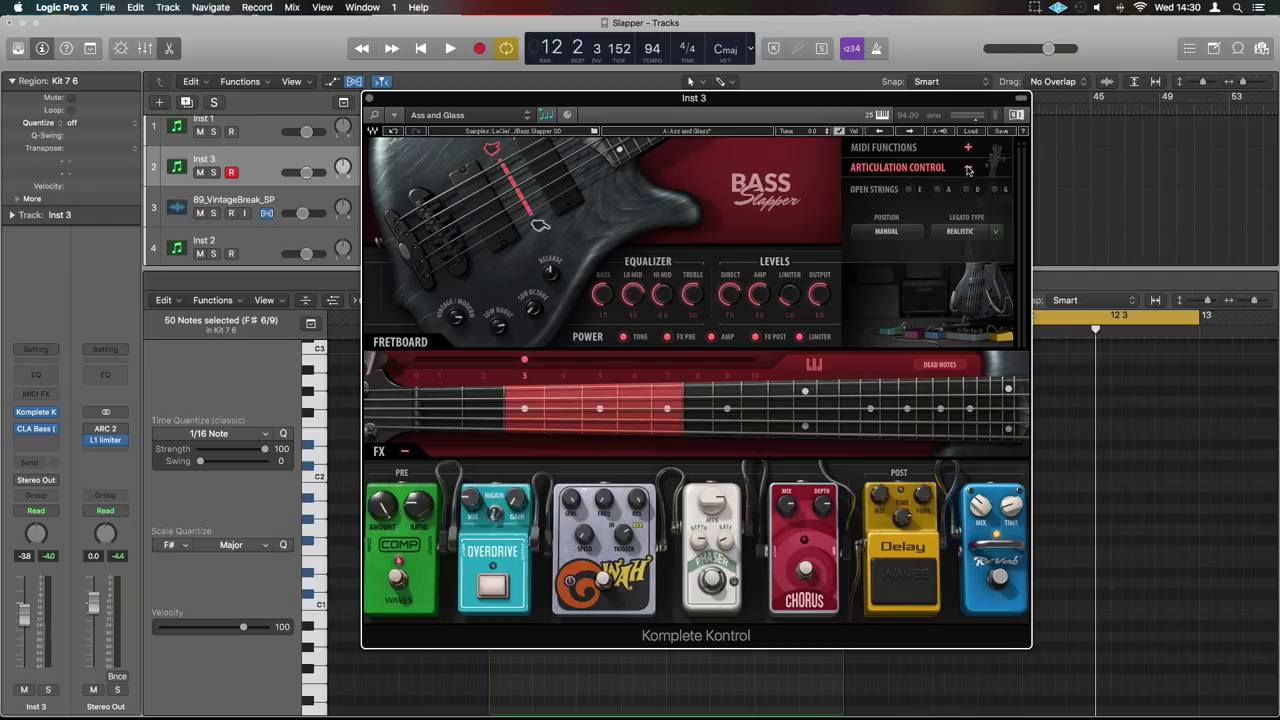
left_click(985, 240)
left_click(985, 240)
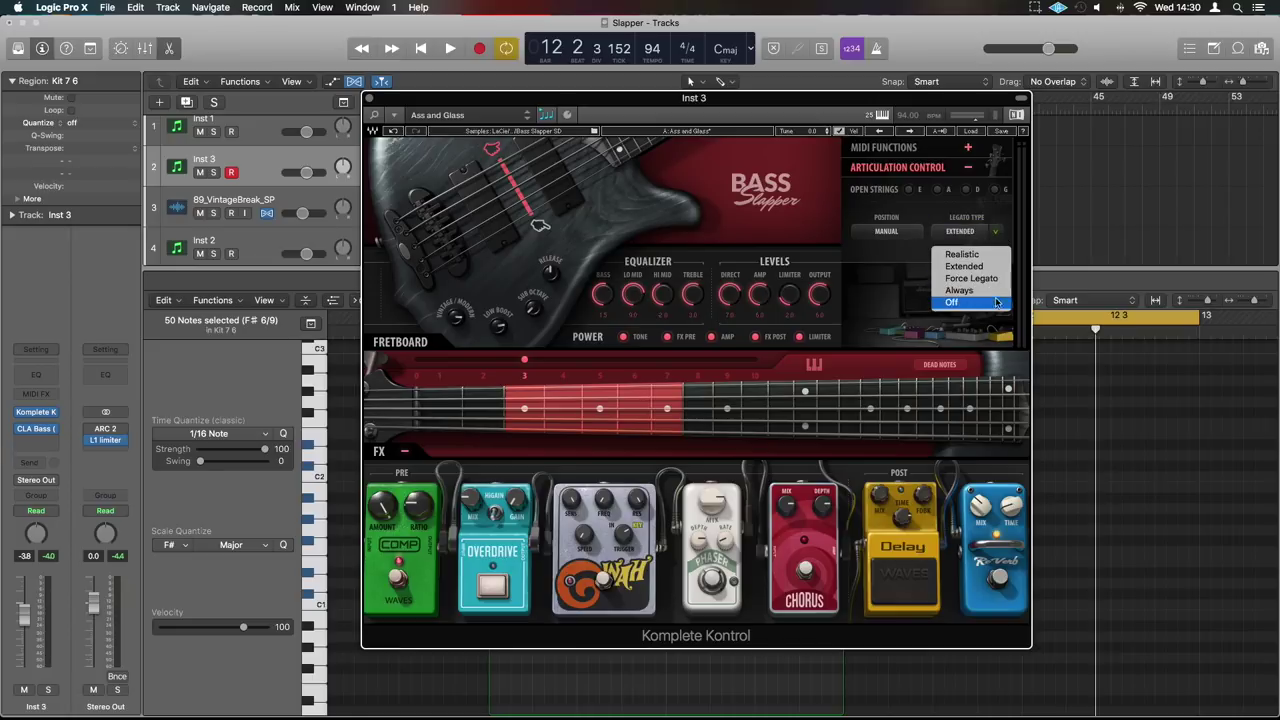
left_click(997, 237)
left_click(893, 234)
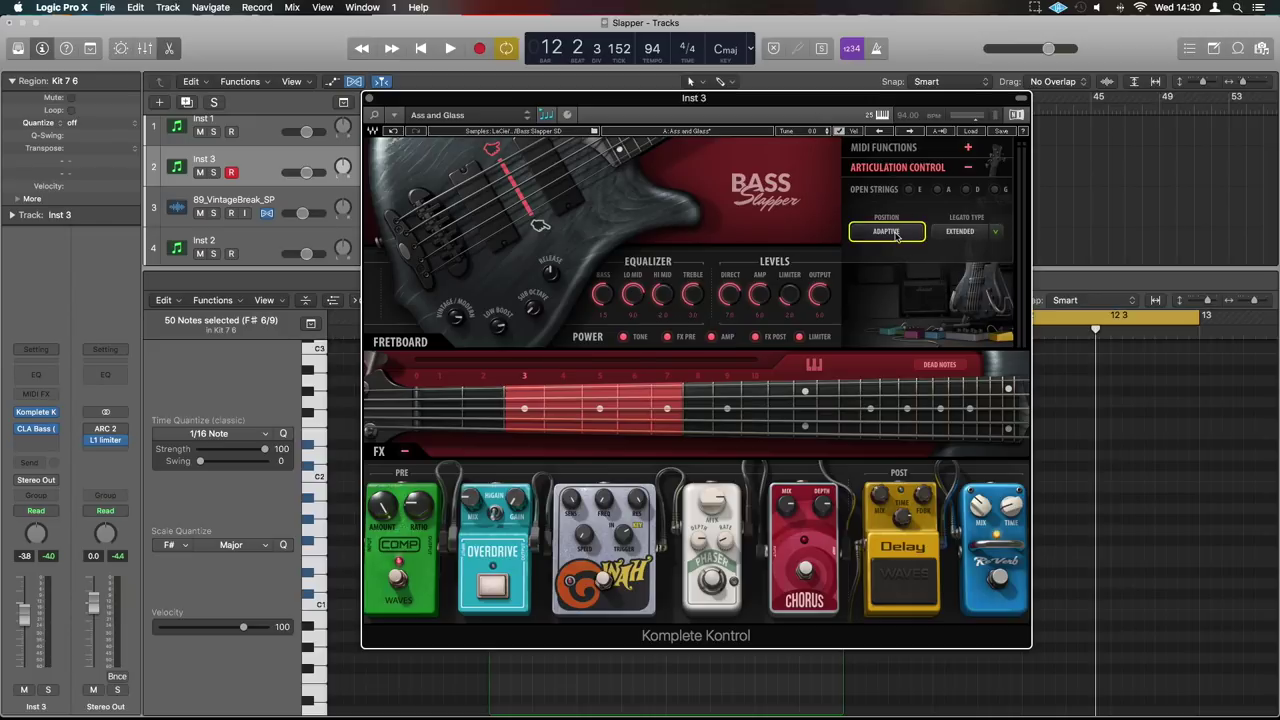
left_click(896, 236)
left_click(918, 170)
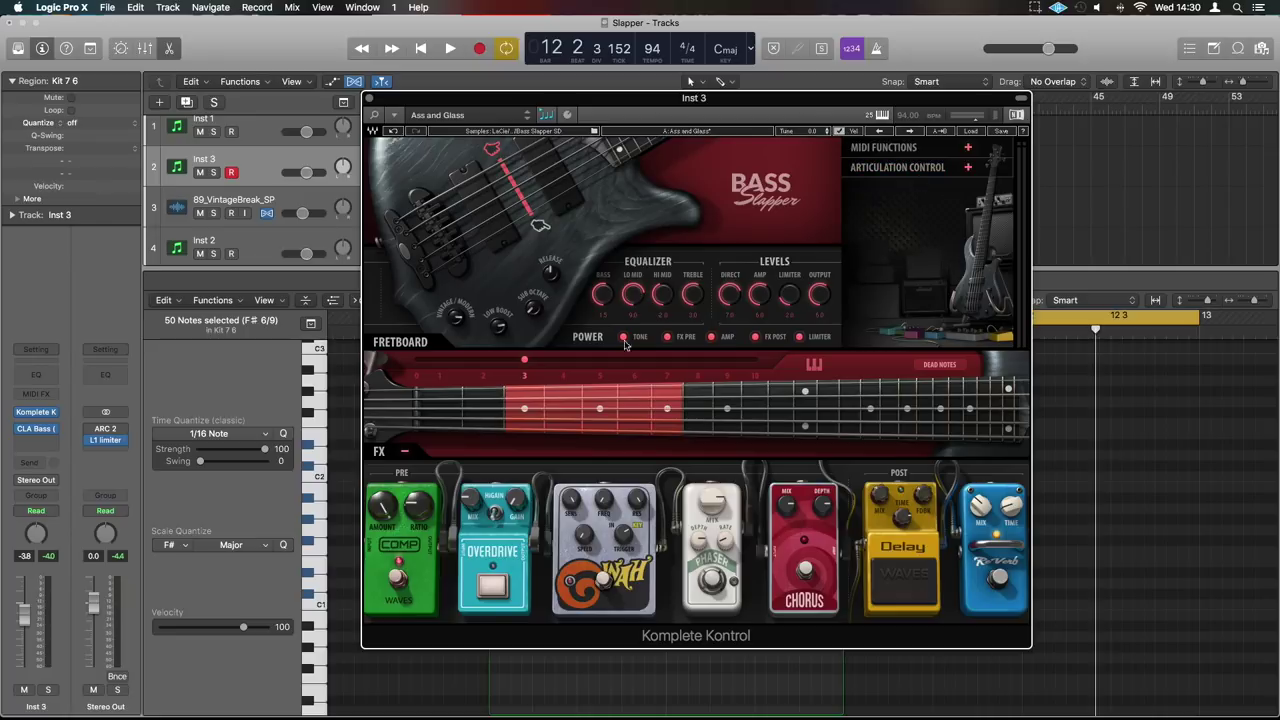
- Play notes along the fretboard around frets 3–7, then collapse the FX pedals
left_click(541, 419)
left_click(572, 402)
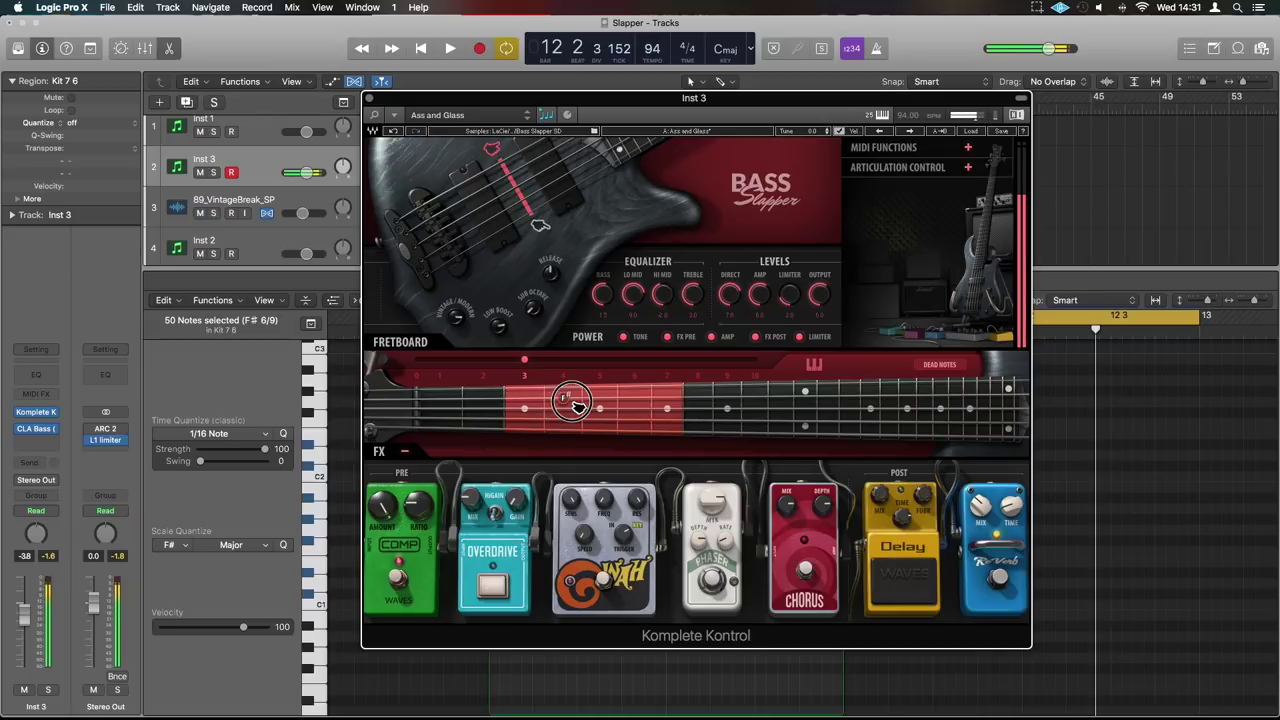
left_click(752, 405)
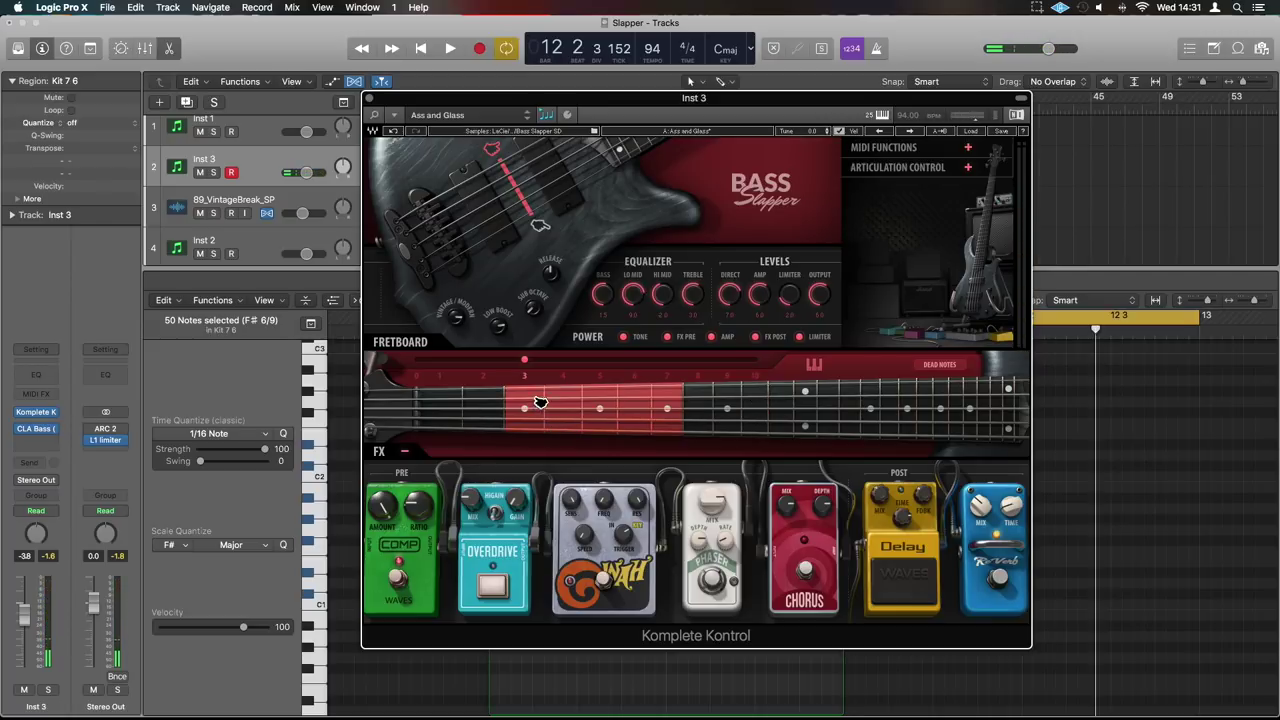
left_click(780, 398)
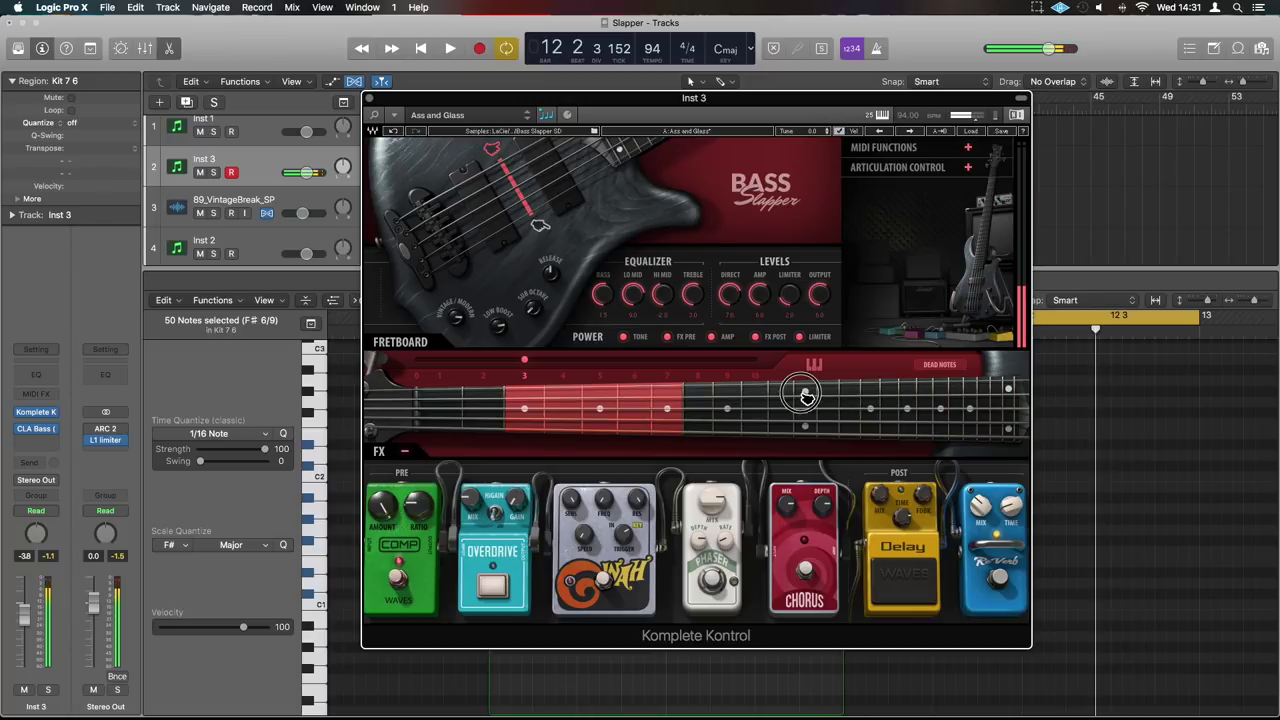
left_click(790, 405)
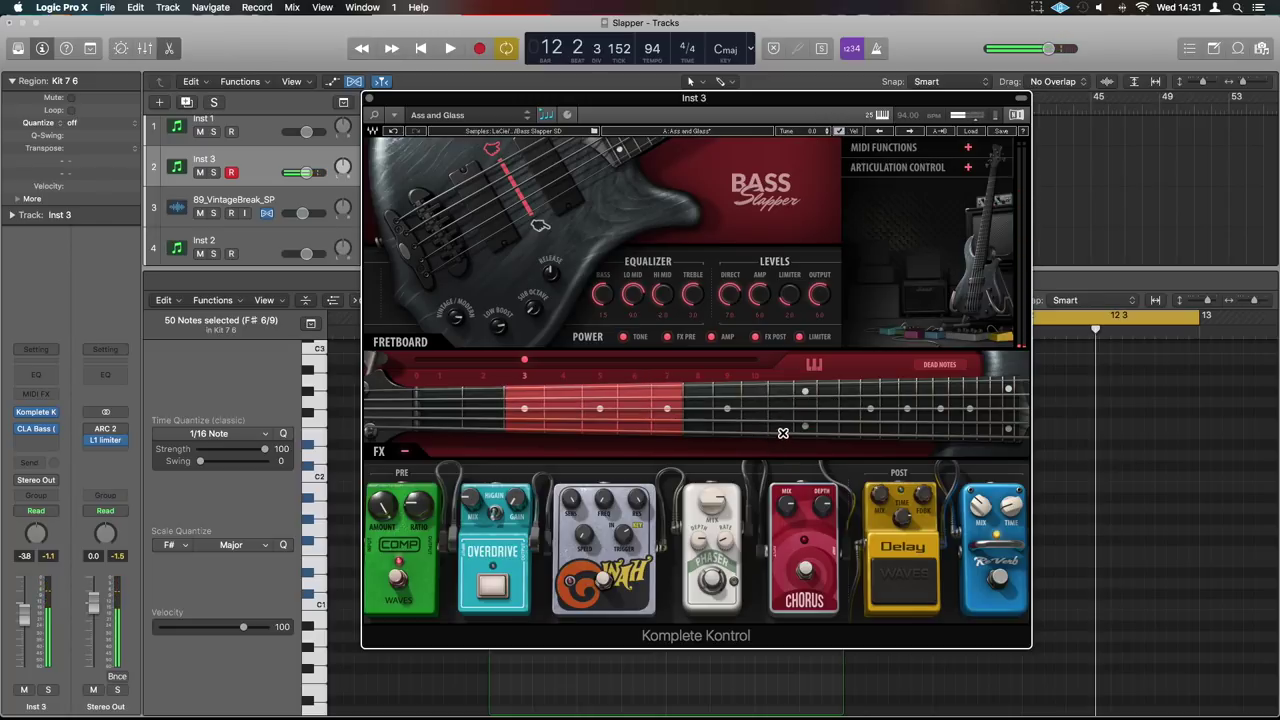
left_click(765, 418)
left_click_drag(724, 418, 452, 408)
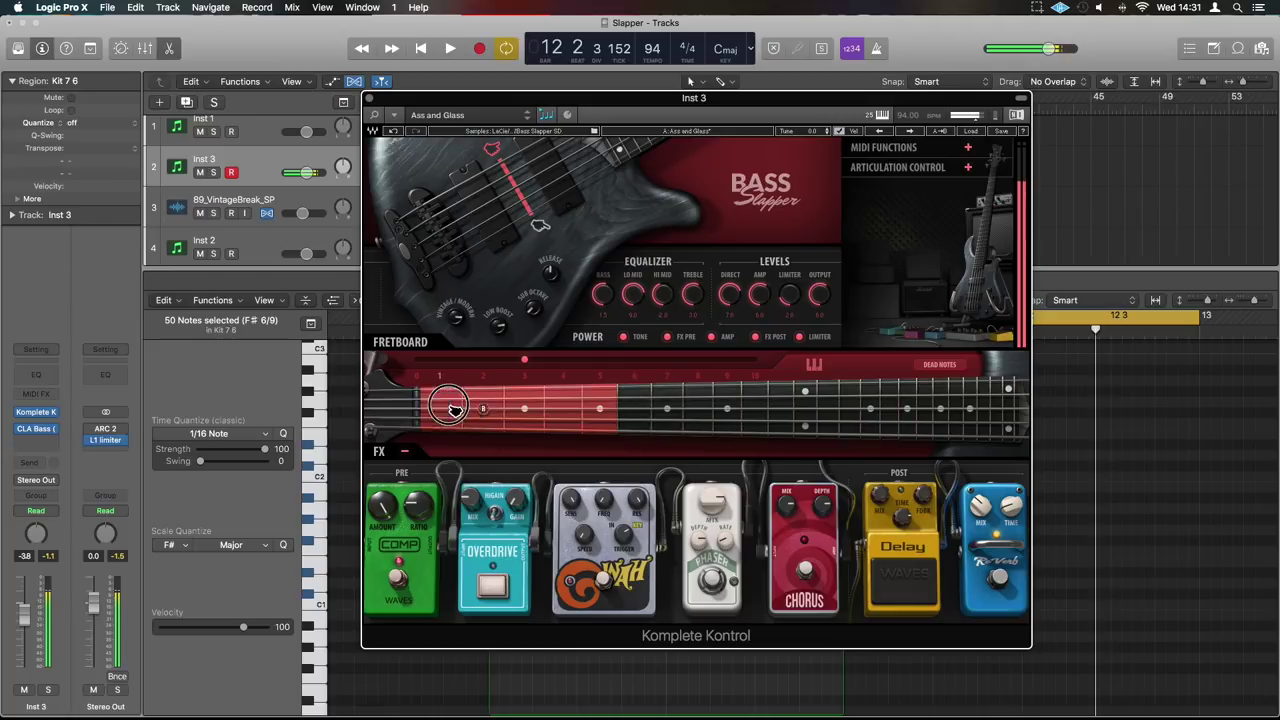
left_click(405, 452)
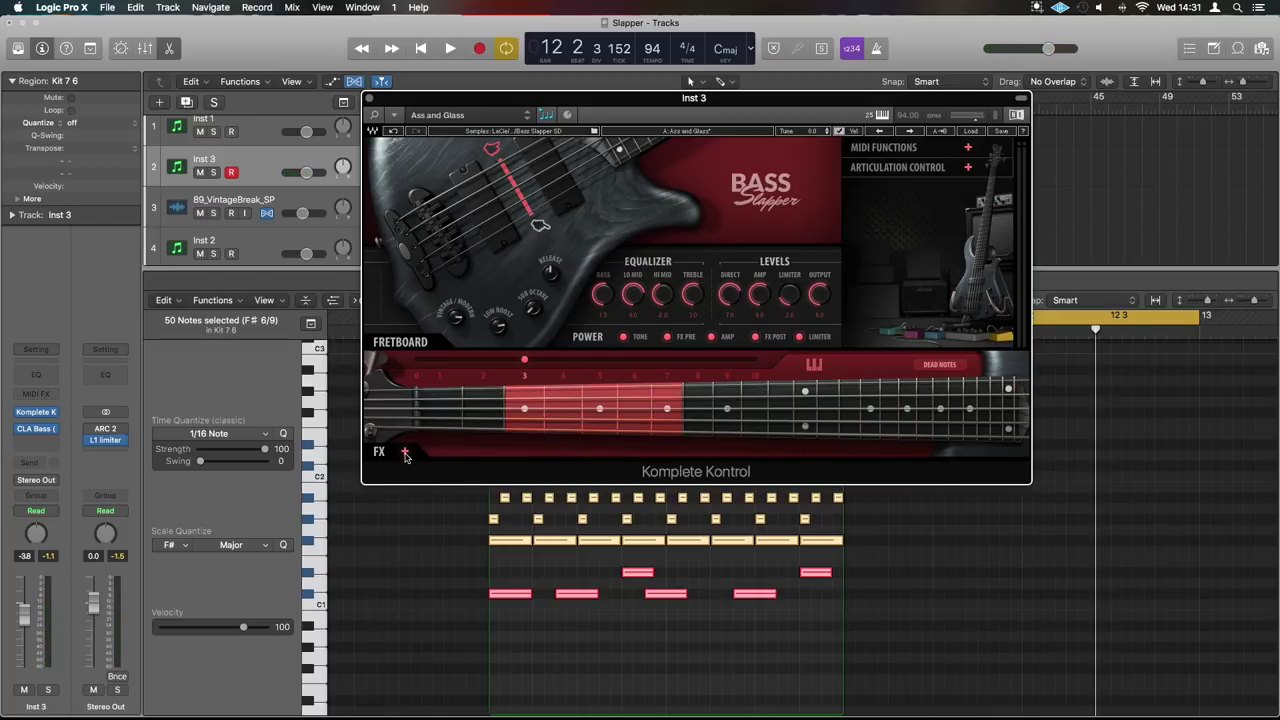
- Expand FX to show the Comp, Overdrive, Wah, Phaser, Chorus, Delay and Reverb pedals
left_click(406, 453)
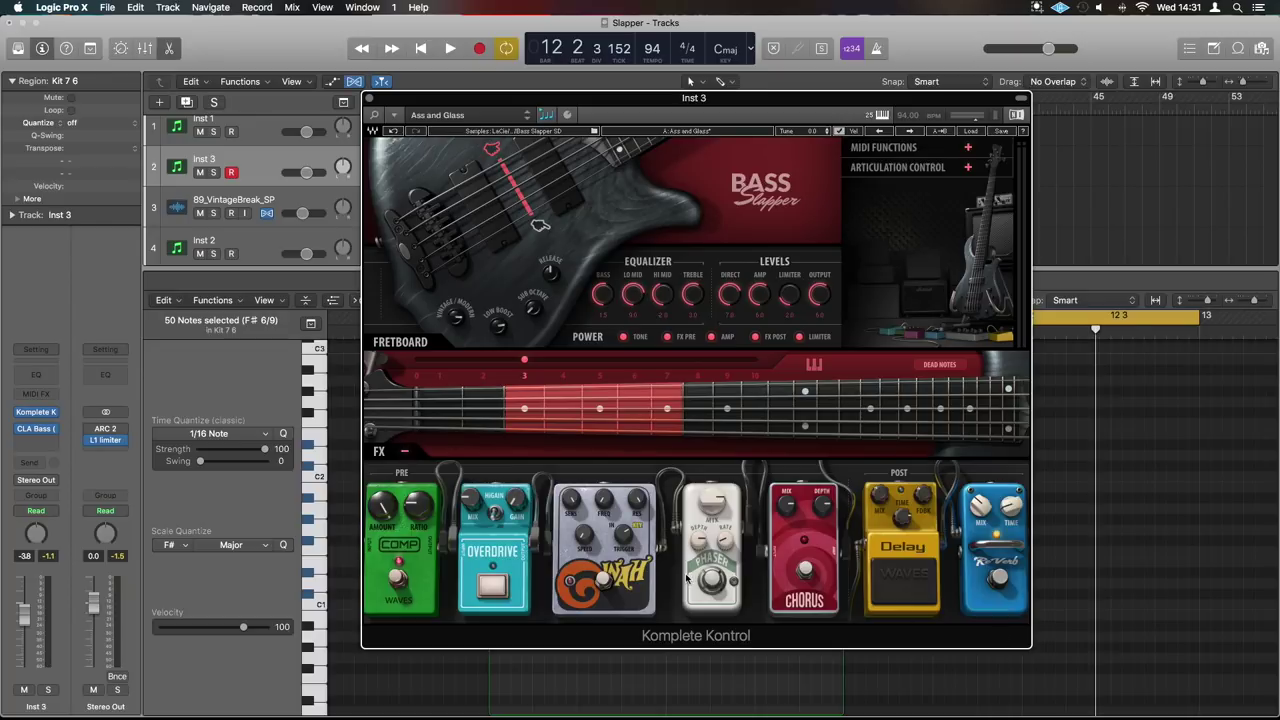
- Collapse the FX pedalboard, leaving the fretboard above the piano-roll notes
left_click(405, 455)
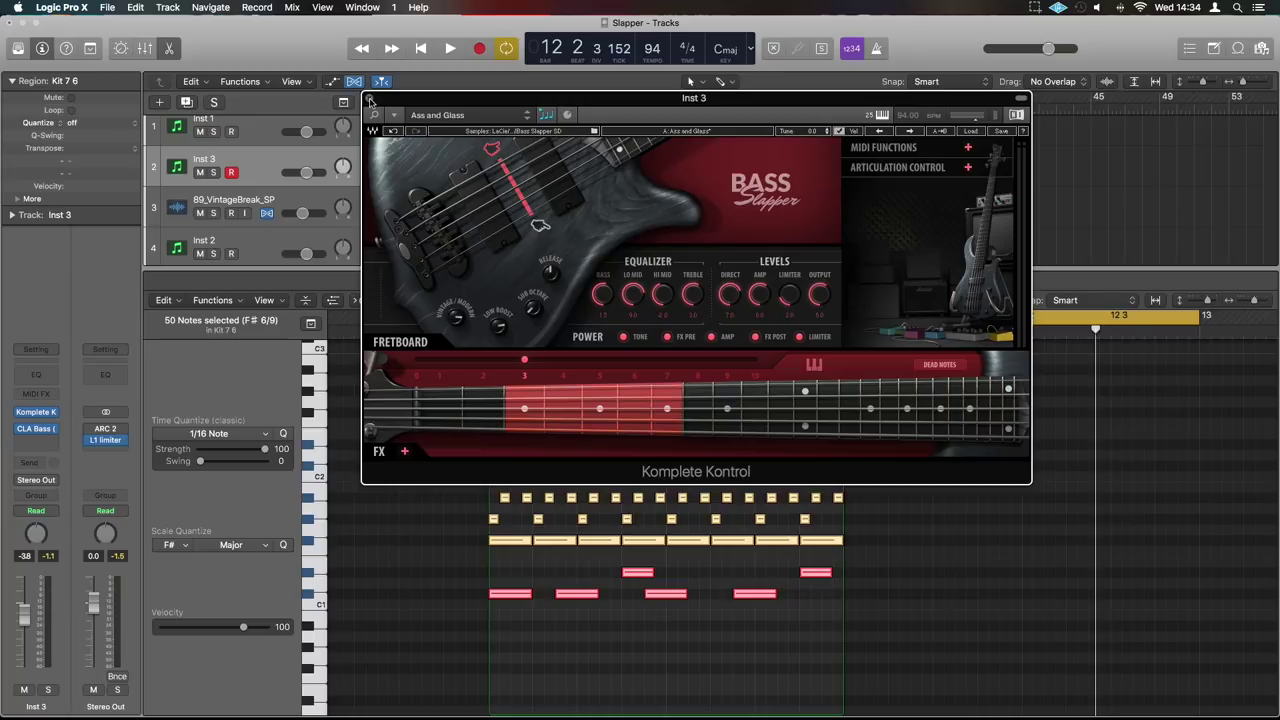
- With Bass Slapper closed and Inst 3 soloed, play the Kit 7 6 slap-bass region briefly, then stop
left_click(369, 98)
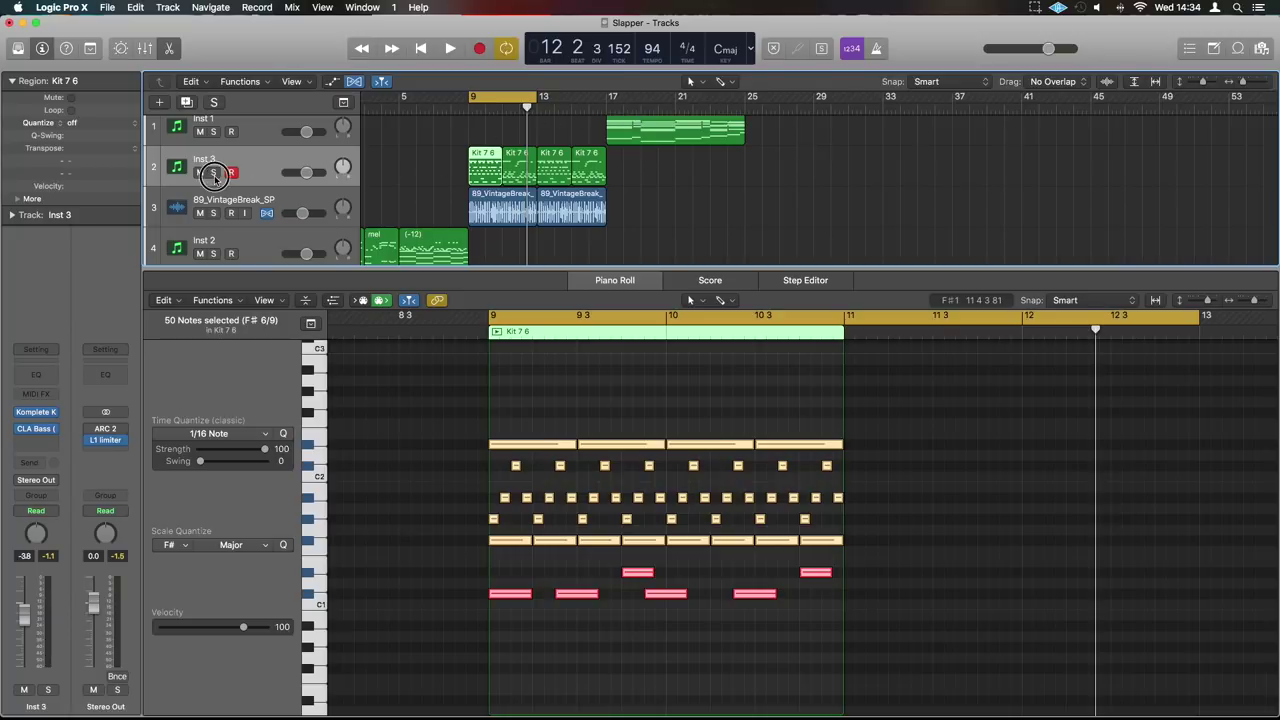
left_click(213, 173)
key("space")
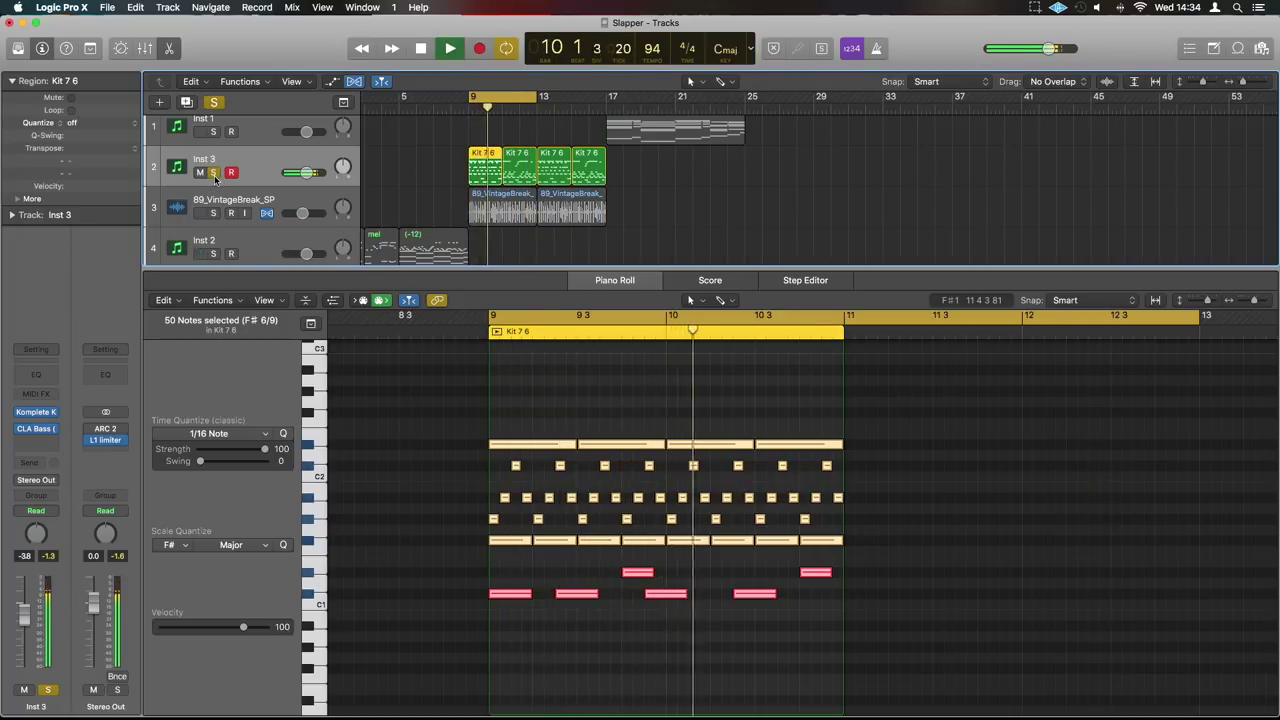
key("space")
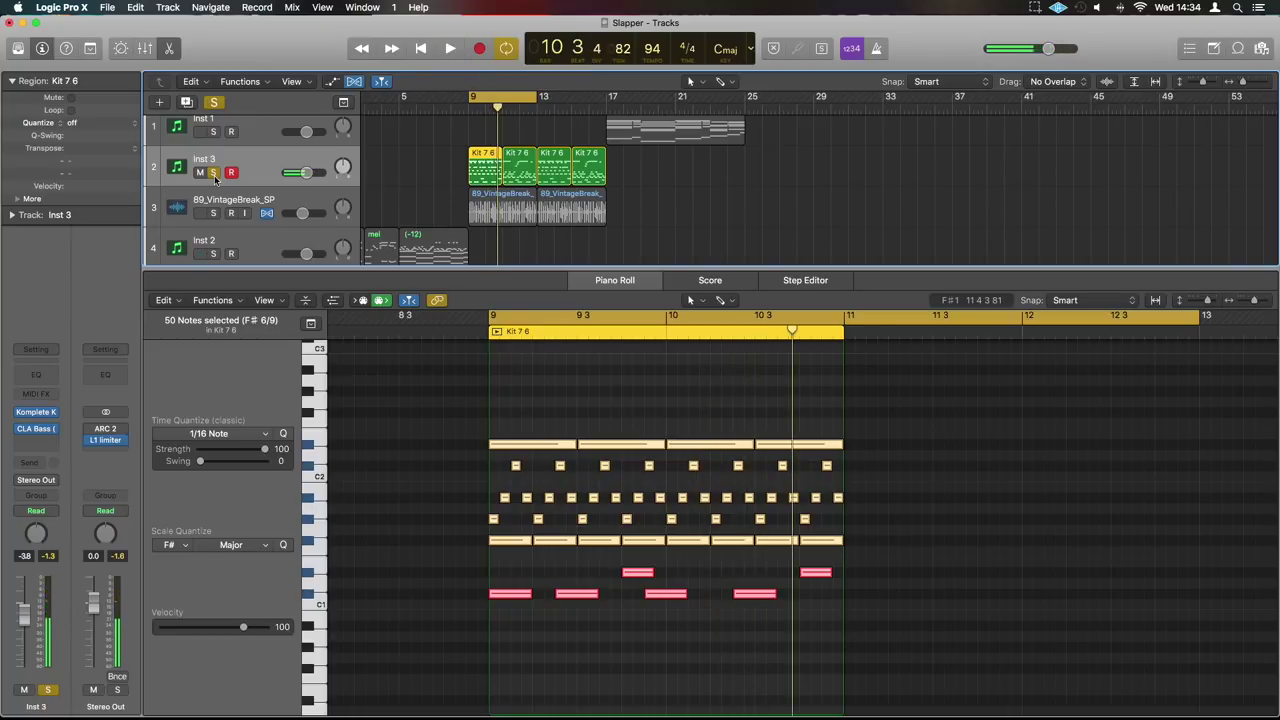